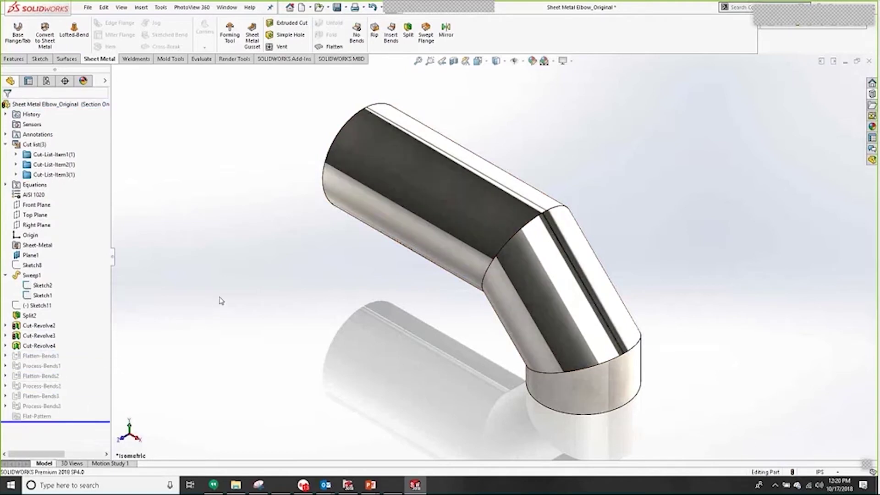
# - Switch to the running PowerPoint slide show and advance to the Weldment Profile slide
pyautogui.hotkey('alt', 'Tab')
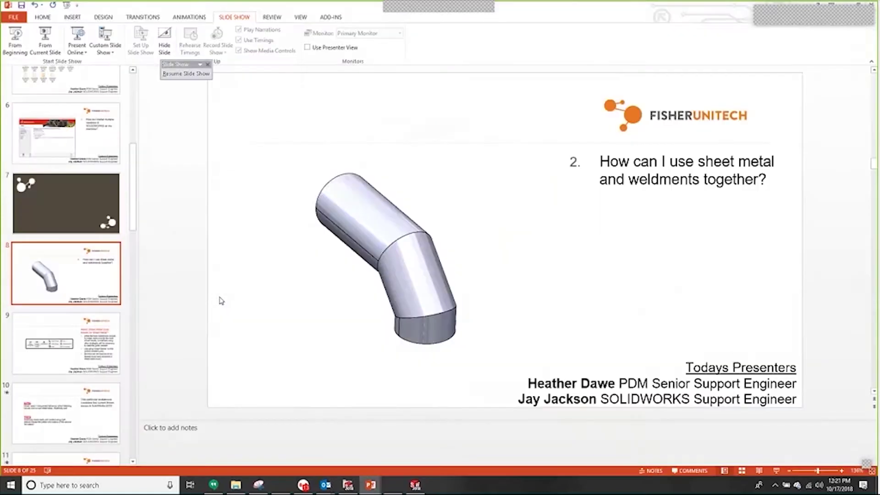
pyautogui.hotkey('alt', 'Tab')
pyautogui.hotkey('alt', 'Tab')
pyautogui.hotkey('alt', 'Tab')
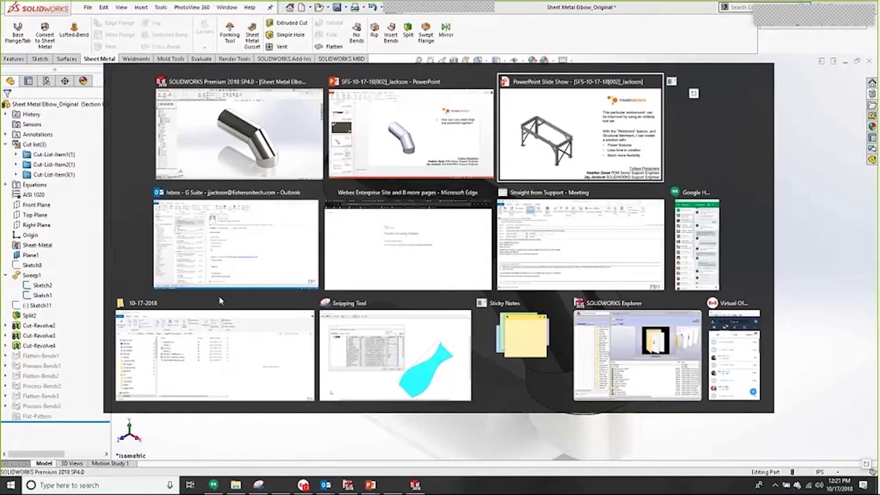
pyautogui.hotkey('alt', 'Tab')
pyautogui.hotkey('alt', 'Tab')
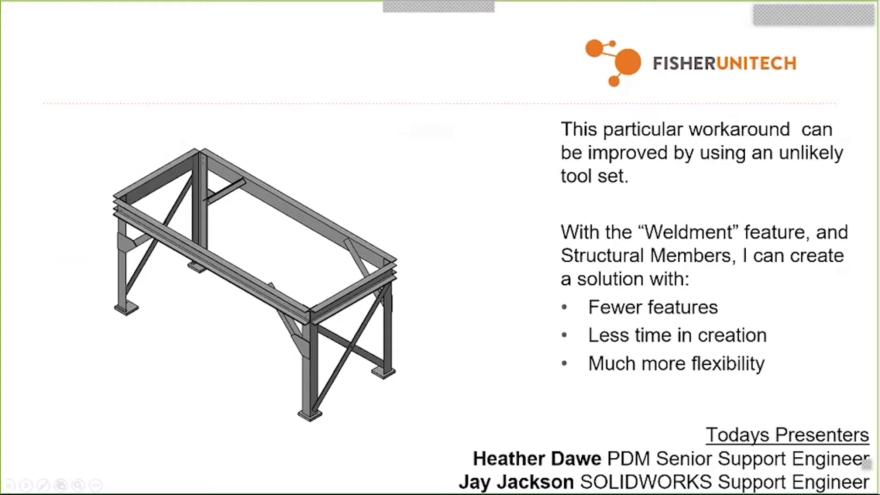
pyautogui.click(466, 269)
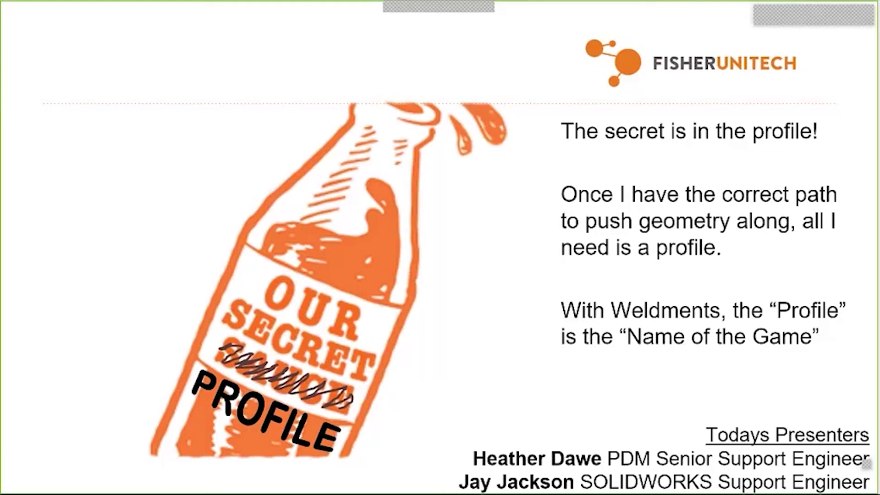
pyautogui.press('Right')
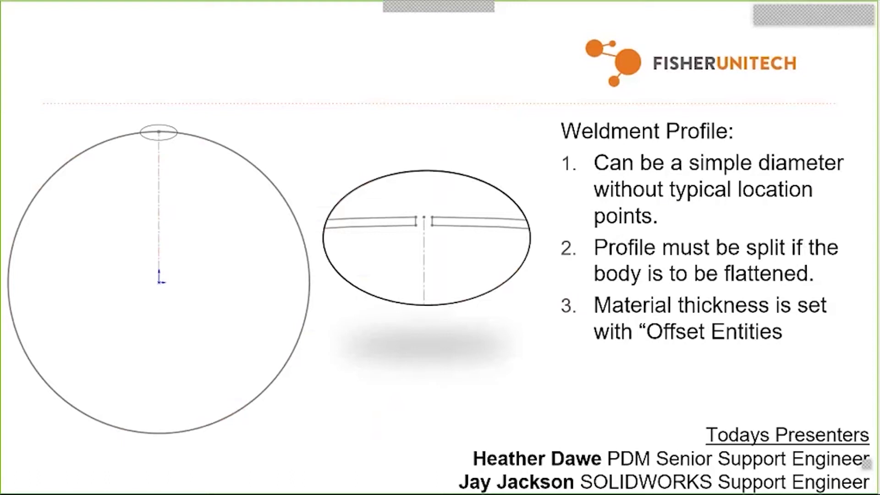
# - Switch back to SOLIDWORKS and create a new part from the Part_Inch_HQ template
pyautogui.hotkey('alt', 'Tab')
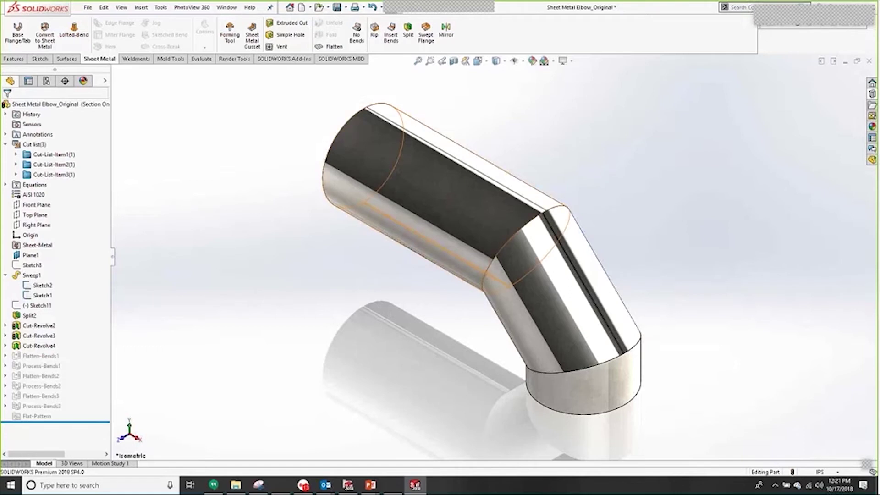
pyautogui.click(303, 8)
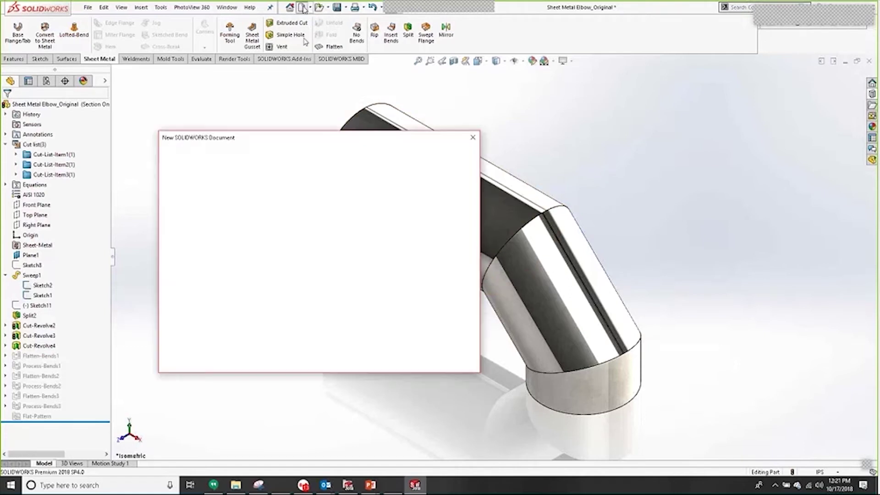
pyautogui.click(184, 170)
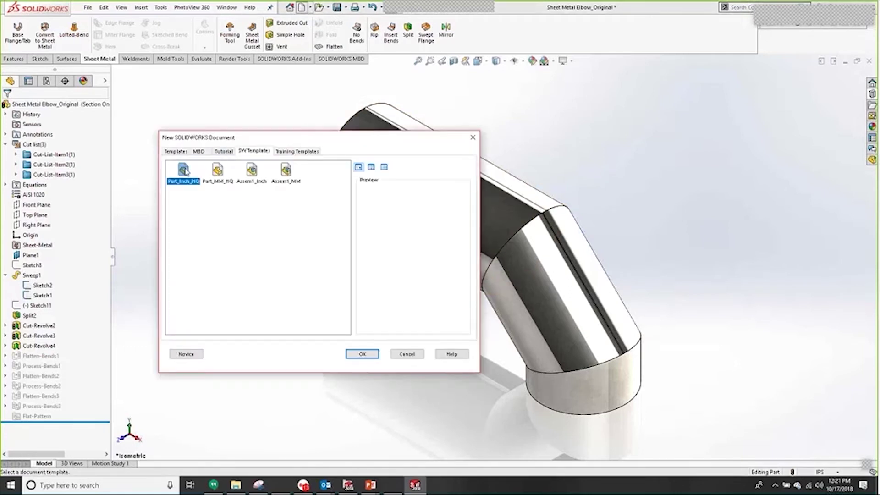
pyautogui.doubleClick(188, 173)
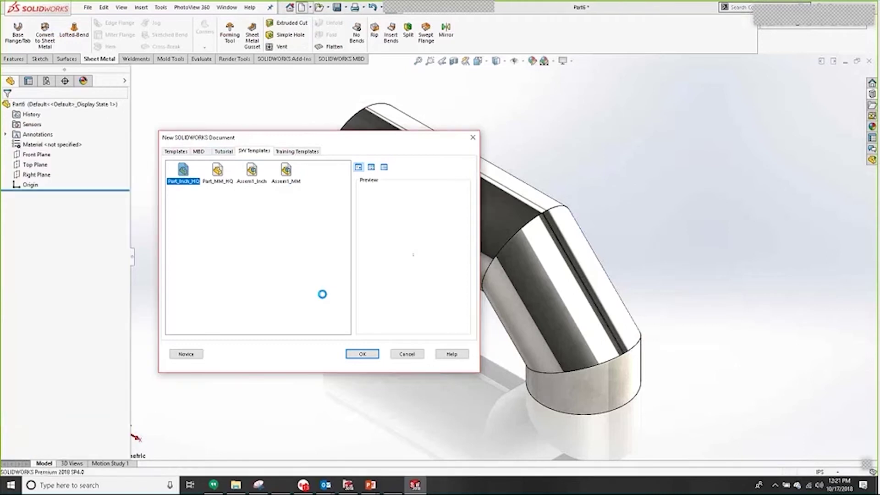
# - Start a sketch on the Front Plane and draw a vertical centerline about 59 in long upward from the origin
pyautogui.click(37, 155)
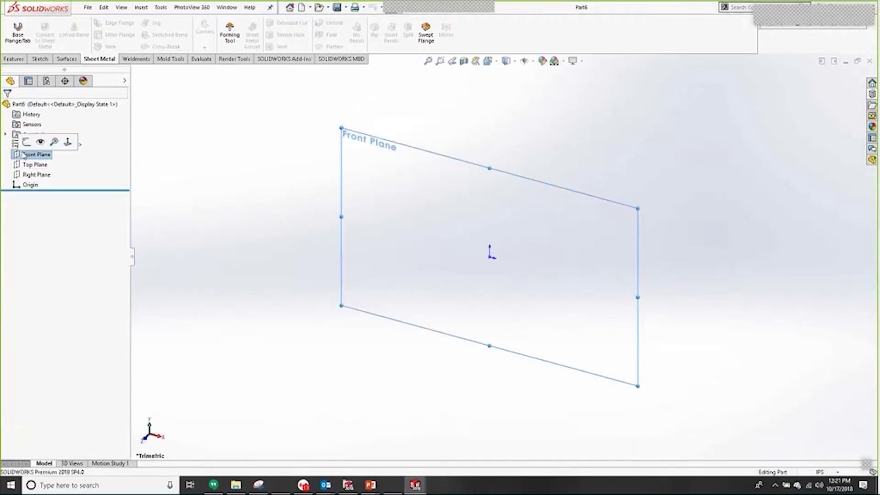
pyautogui.click(26, 145)
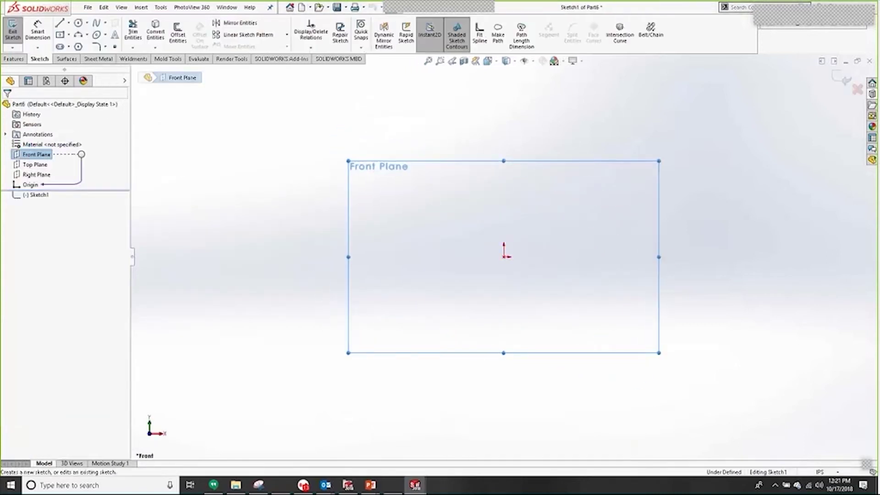
pyautogui.press('s')
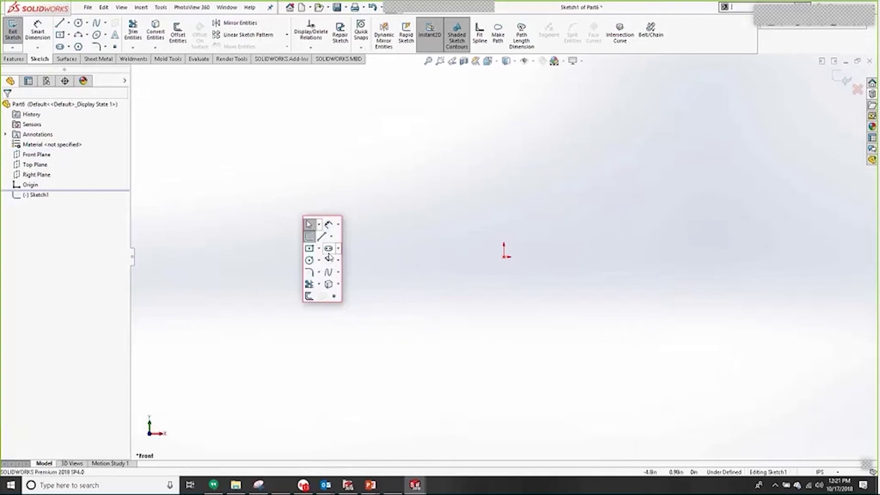
pyautogui.click(331, 237)
pyautogui.click(340, 259)
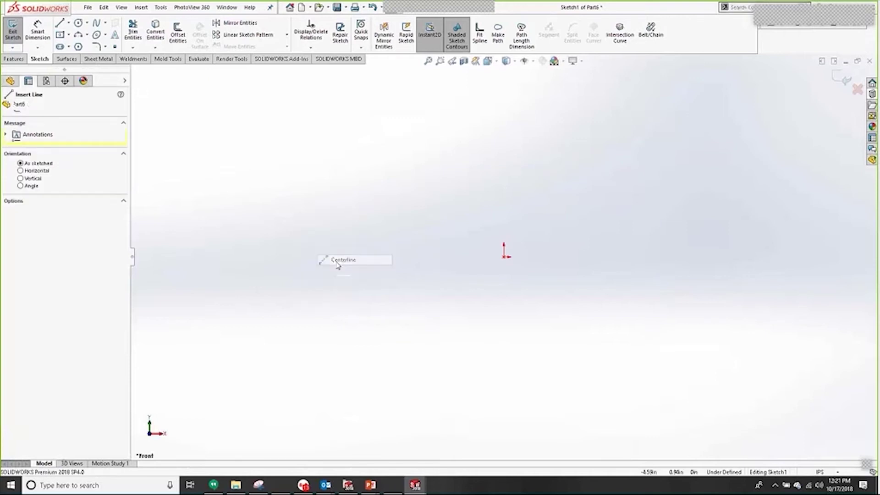
pyautogui.click(505, 257)
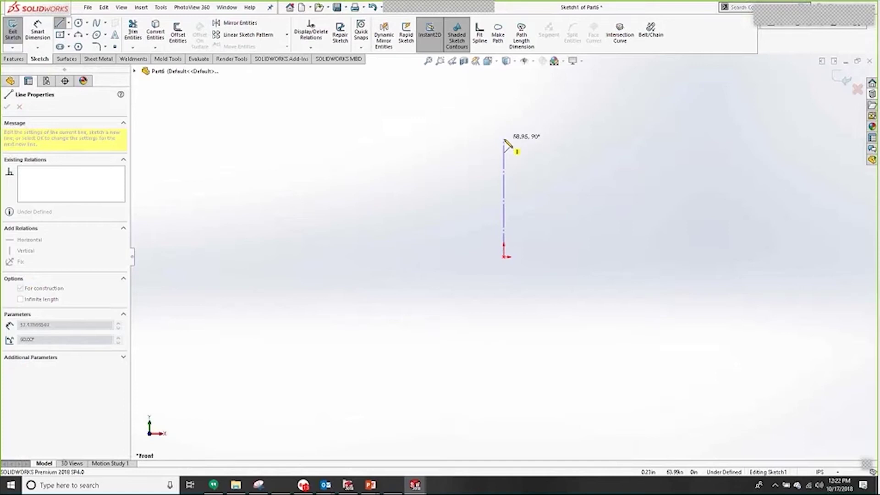
pyautogui.click(504, 138)
pyautogui.press('Escape')
pyautogui.press('Escape')
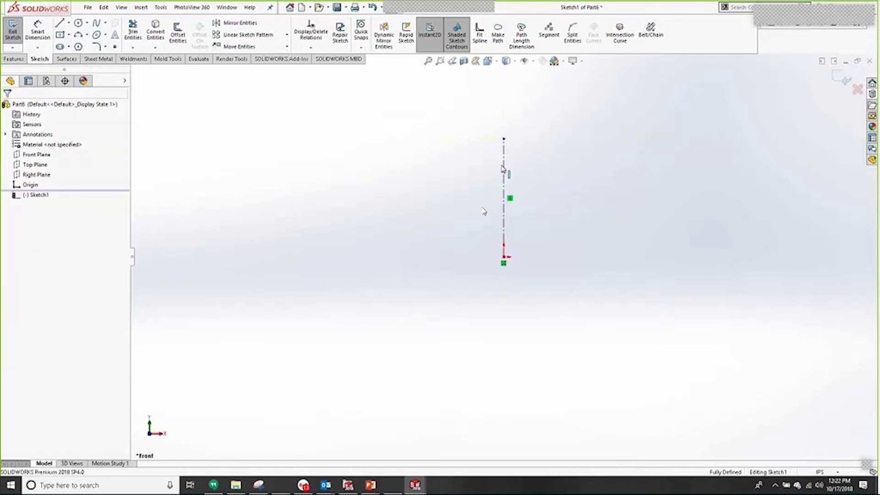
# - Draw a nearly closed centerpoint arc around the origin, radius about 52 in, leaving a small gap at the top across the centerline
pyautogui.press('s')
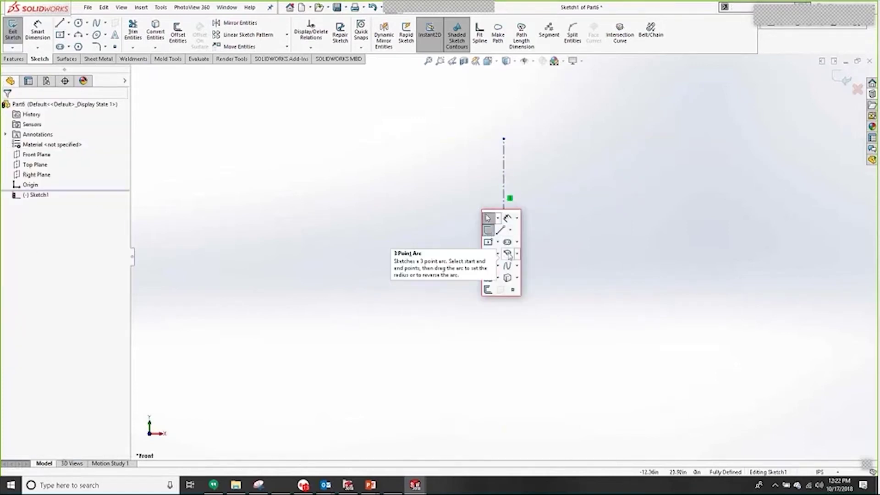
pyautogui.click(516, 253)
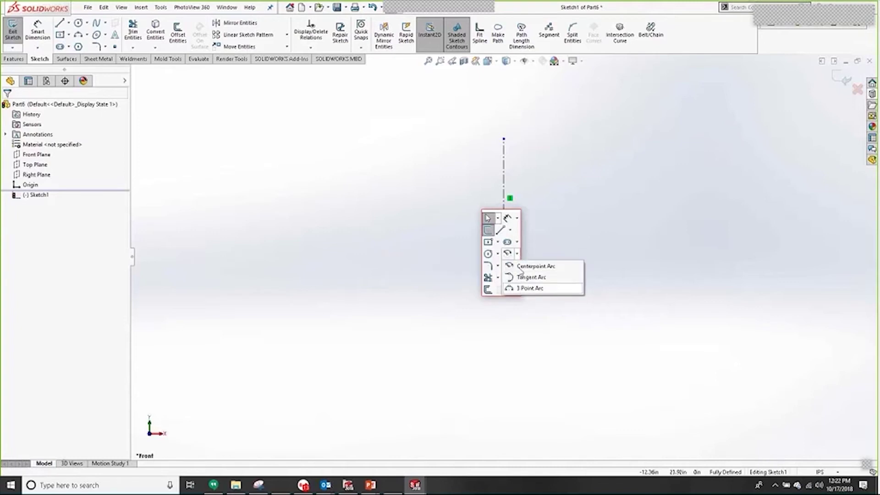
pyautogui.click(527, 266)
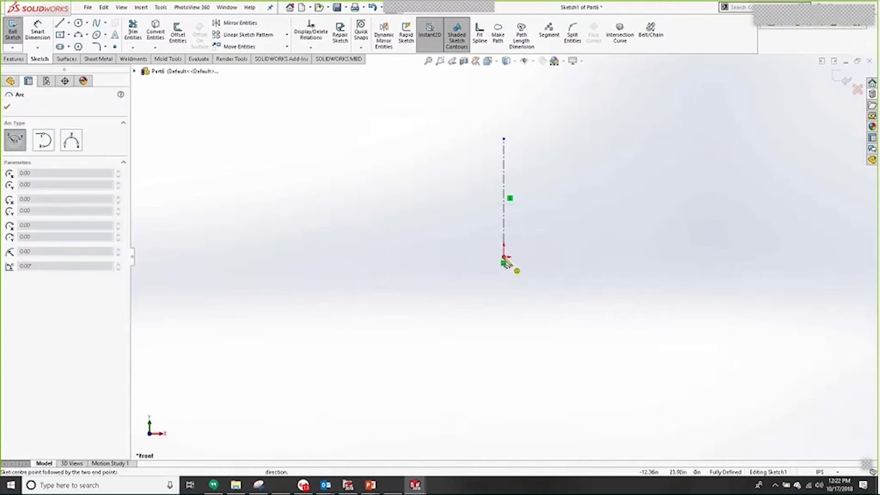
pyautogui.click(504, 257)
pyautogui.click(493, 154)
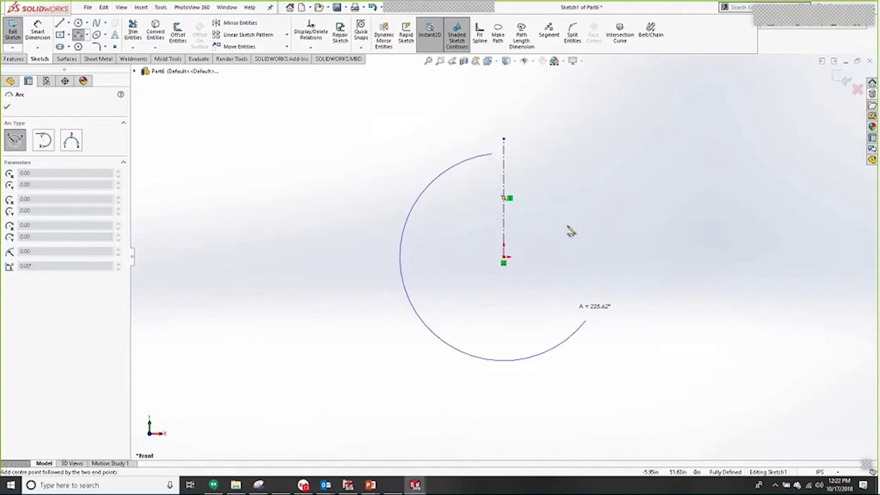
pyautogui.click(514, 154)
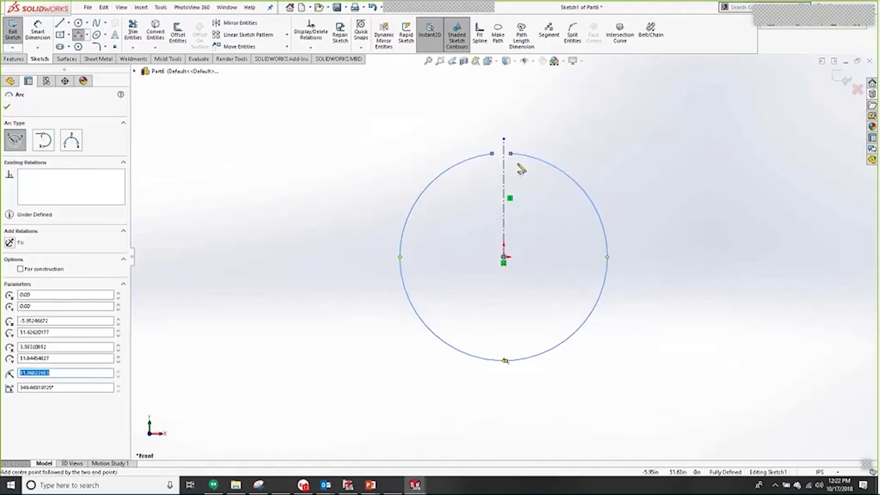
pyautogui.scroll(-5, 519, 185)
pyautogui.press('Escape')
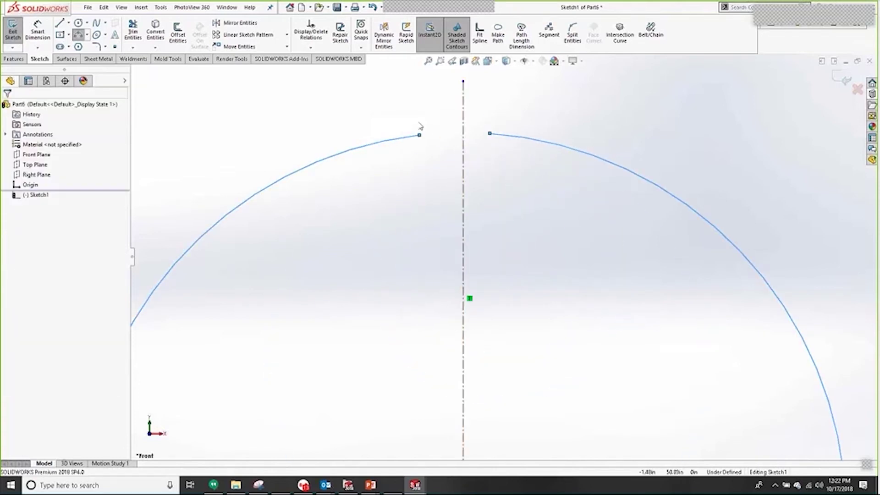
# - Make the arc's two endpoints symmetric about the vertical centerline
pyautogui.click(420, 136)
pyautogui.keyDown('ctrl'); pyautogui.click(464, 140); pyautogui.keyUp('ctrl')
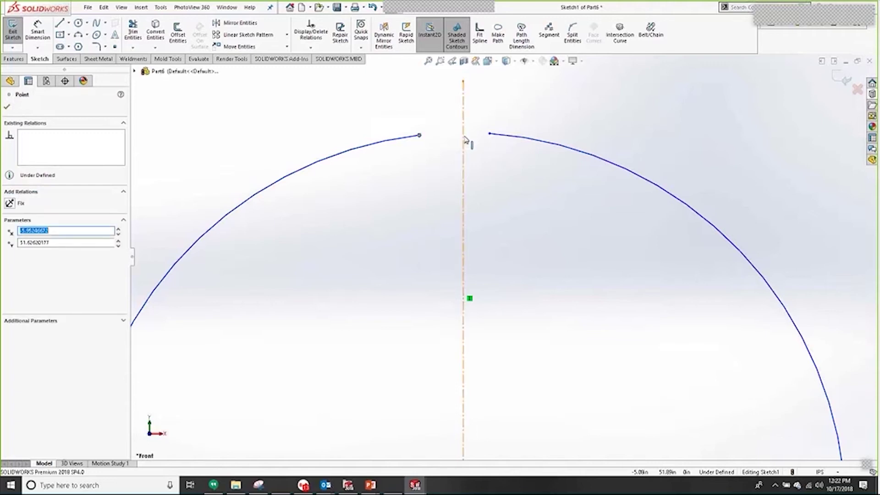
pyautogui.keyDown('ctrl'); pyautogui.click(490, 134); pyautogui.keyUp('ctrl')
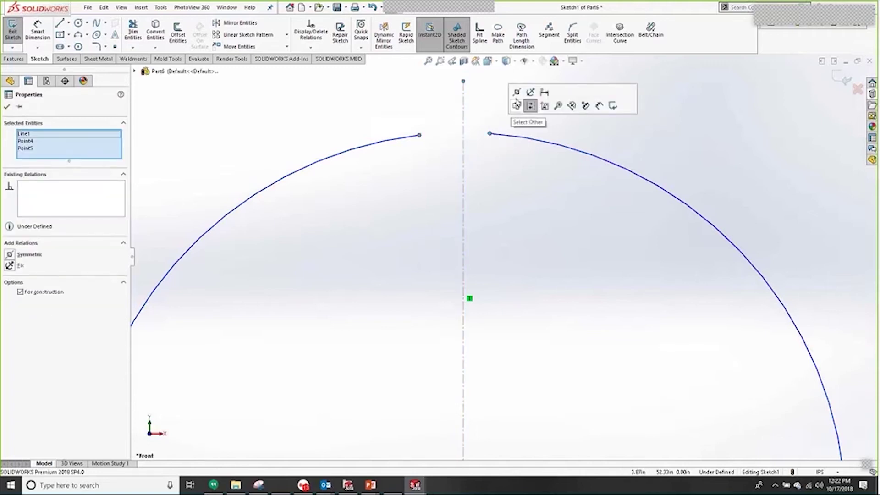
pyautogui.click(530, 104)
# - Dimension the gap between the arc's two endpoints and set it to .25 in
pyautogui.scroll(2, 462, 133)
pyautogui.press('s')
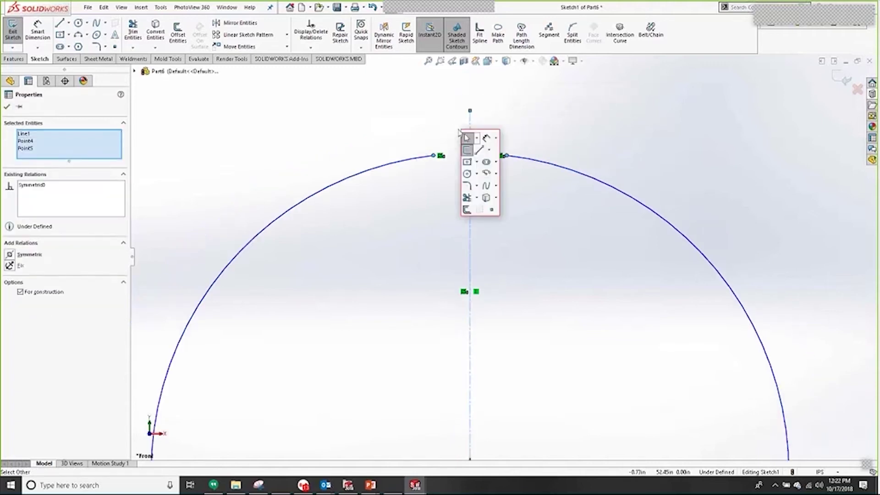
pyautogui.click(487, 138)
pyautogui.click(434, 155)
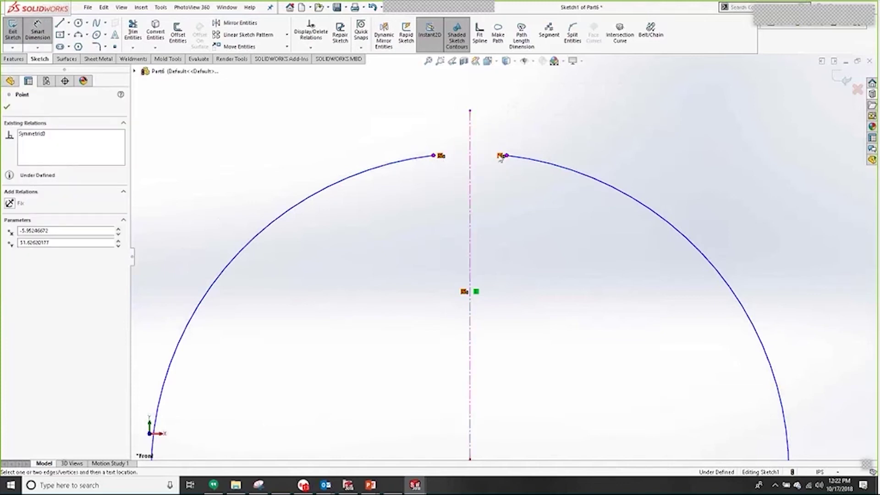
pyautogui.click(504, 156)
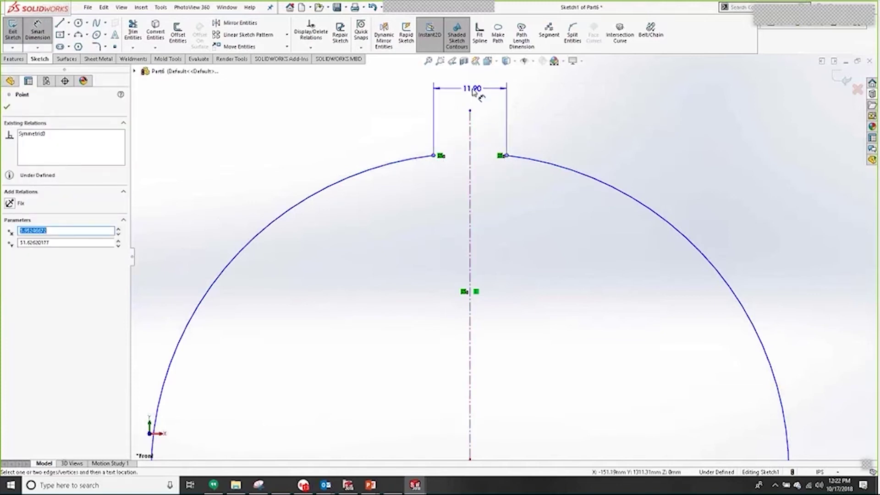
pyautogui.click(472, 87)
pyautogui.press('BackSpace')
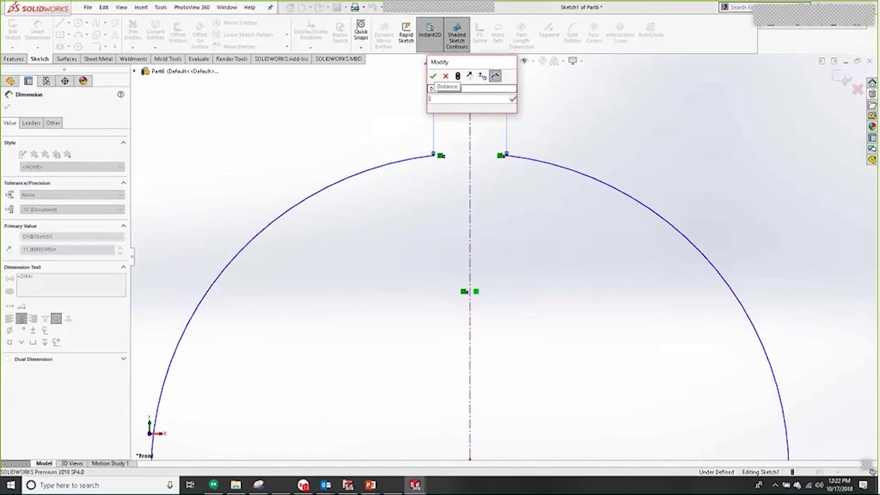
pyautogui.write('.25')
pyautogui.press('Return')
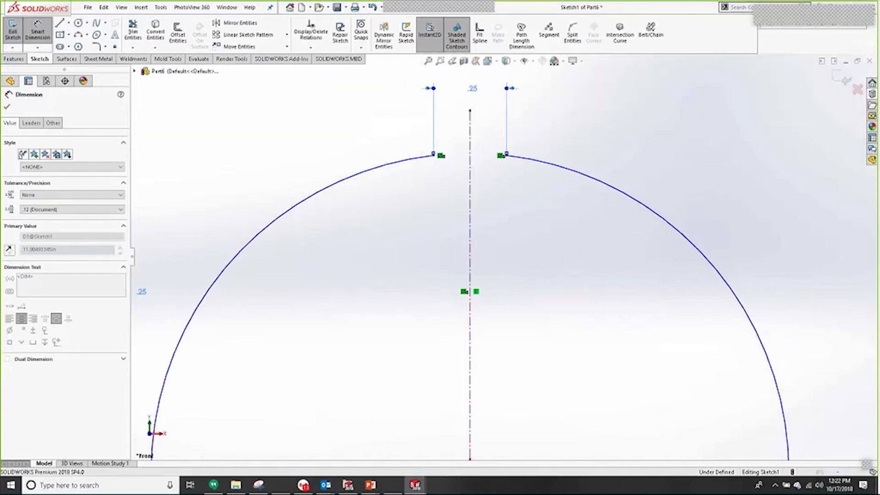
# - Dimension the arc's radius and set it to 57.5 in
pyautogui.click(633, 190)
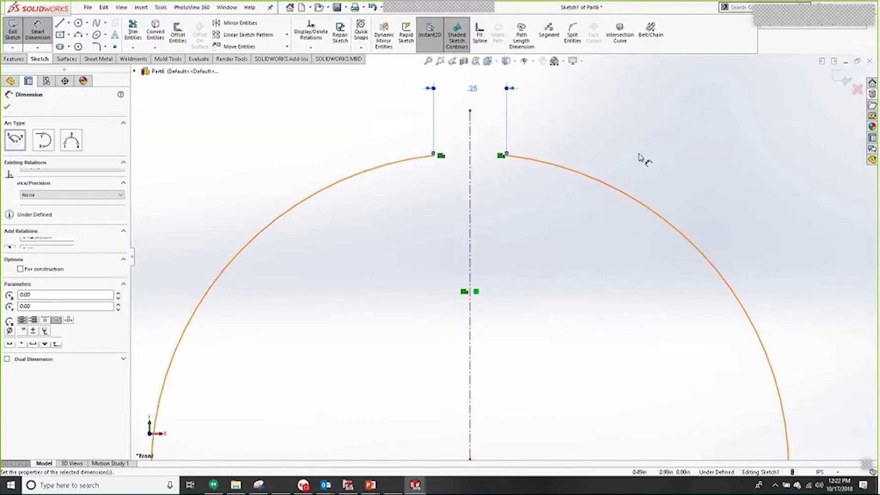
pyautogui.click(640, 156)
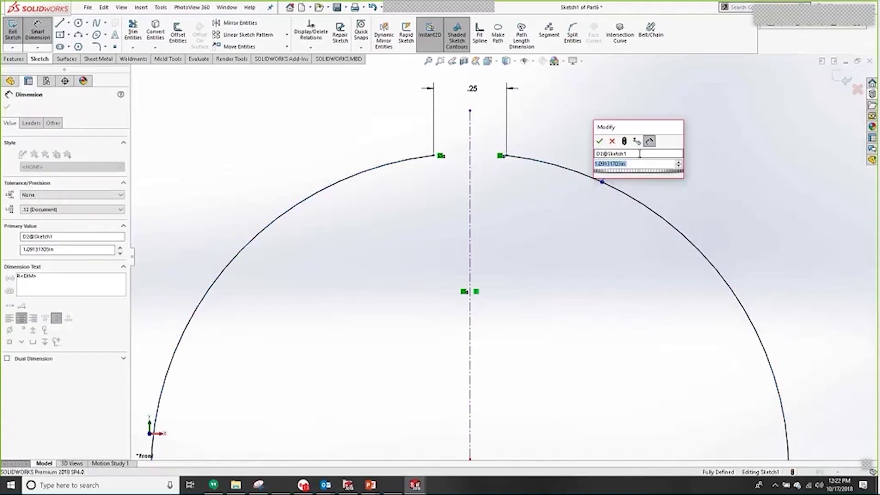
pyautogui.write('57.5')
pyautogui.press('Return')
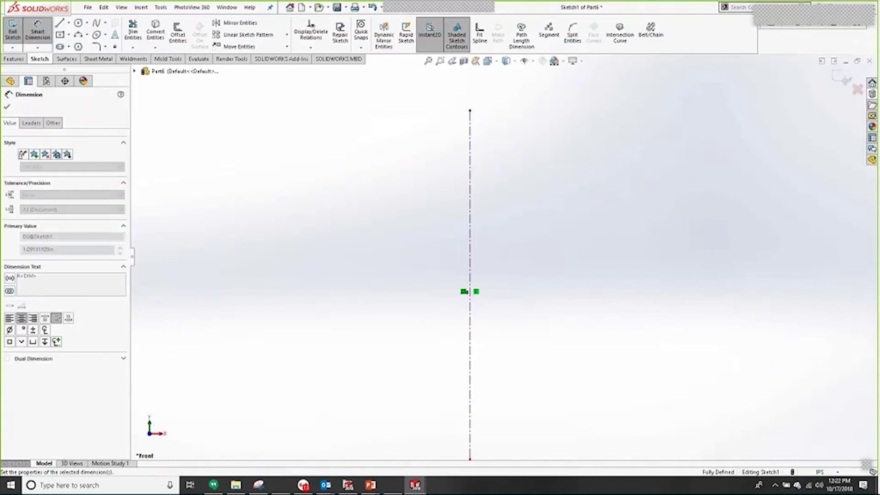
pyautogui.press('f')
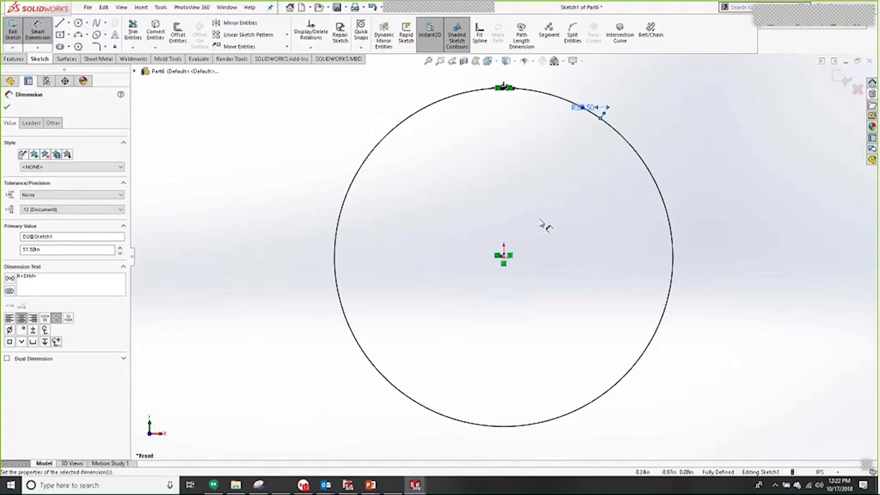
pyautogui.press('Escape')
# - Stretch the free end of the centerline beyond the arc gap, to about 60.5 in above the origin
pyautogui.moveTo(503, 255); pyautogui.dragTo(504, 89)
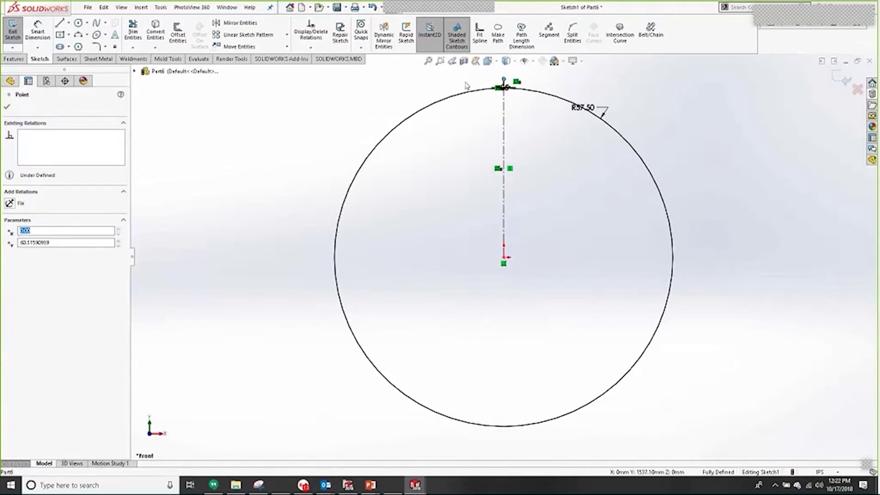
pyautogui.press('Escape')
pyautogui.scroll(-3, 513, 108)
pyautogui.scroll(-4, 504, 121)
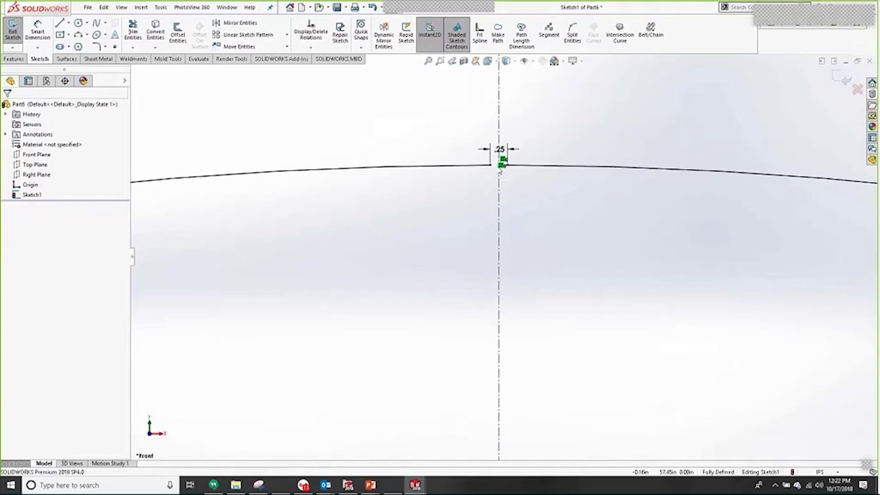
pyautogui.scroll(2, 504, 146)
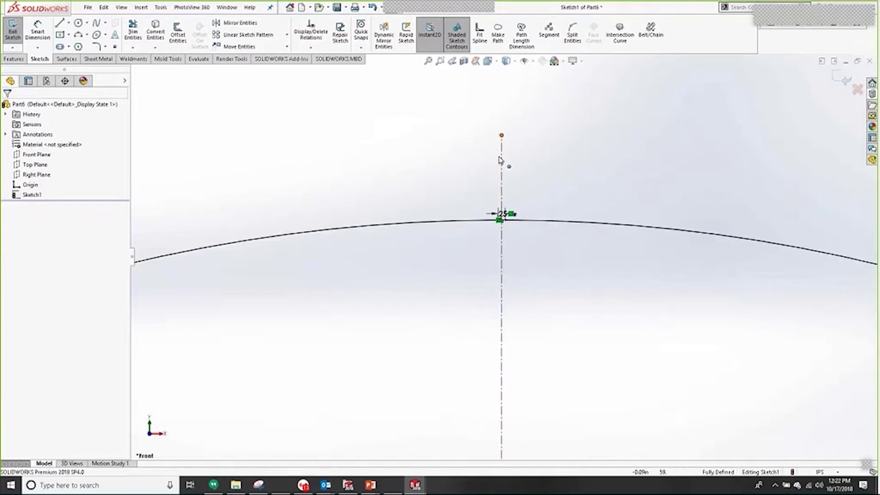
# - Shorten the vertical centerline so its free end sits level with the arc's endpoints, about 57.5 in above the origin
pyautogui.click(501, 198)
pyautogui.scroll(-3, 504, 218)
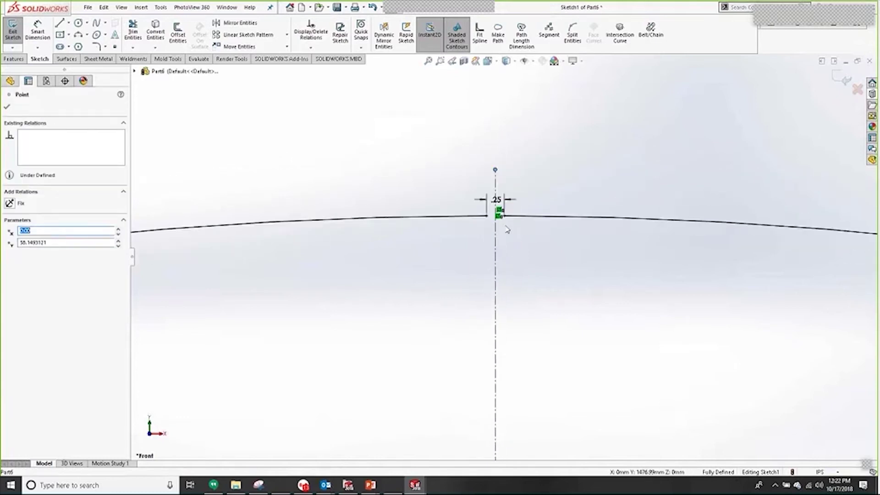
pyautogui.moveTo(490, 137); pyautogui.dragTo(489, 216)
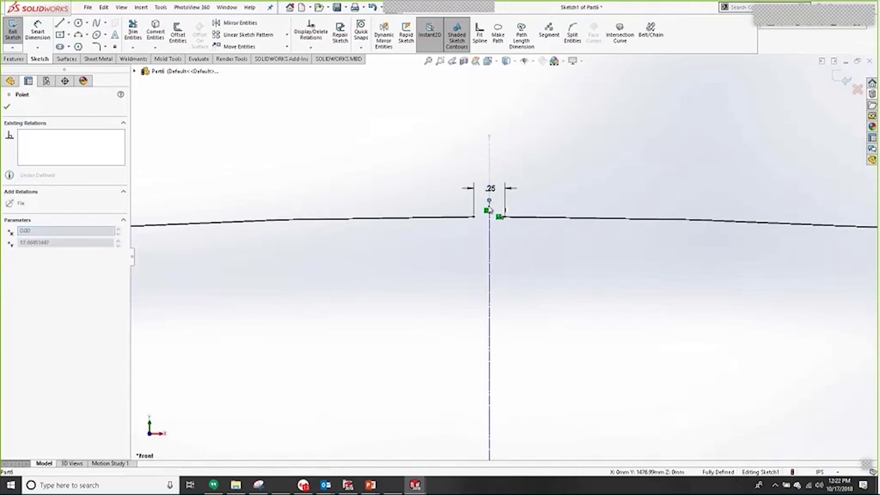
pyautogui.click(417, 189)
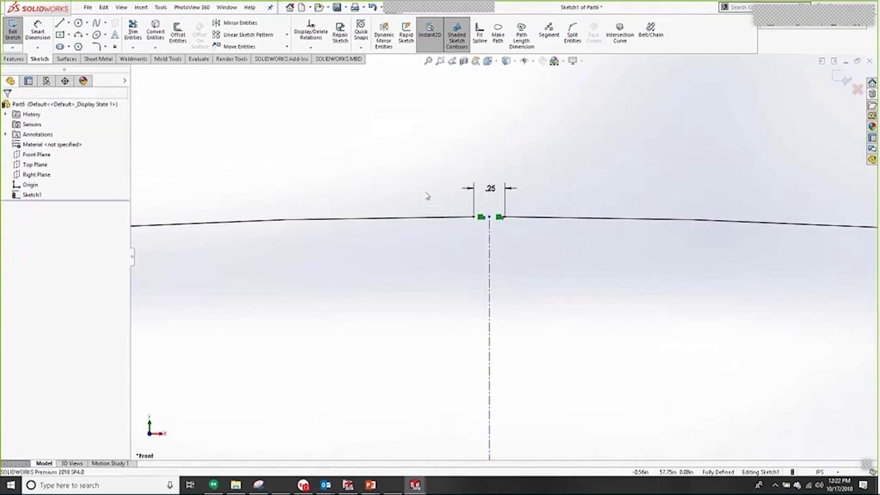
# - Offset the arc 0.125 in toward the inside, with dimensions added and both ends capped by lines
pyautogui.click(371, 221)
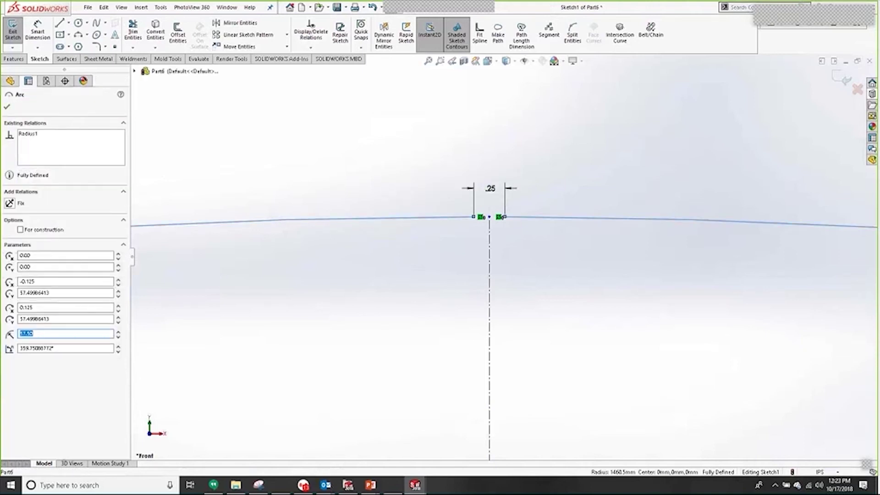
pyautogui.click(178, 34)
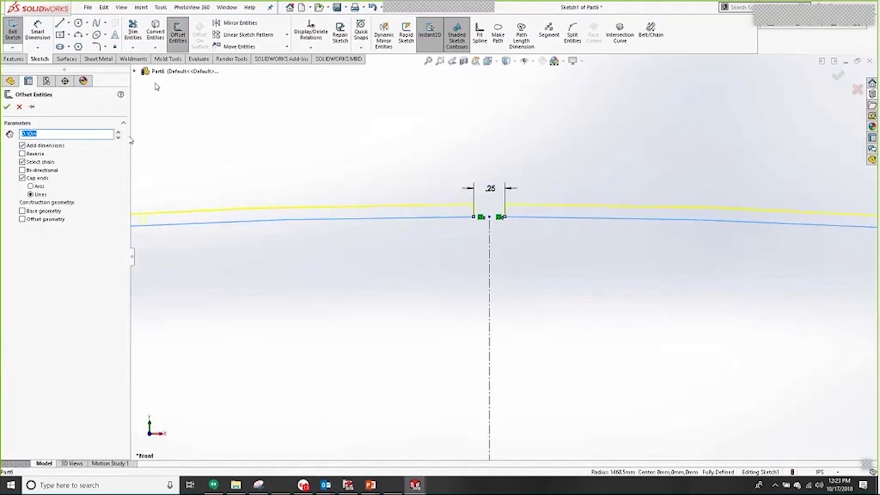
pyautogui.write('.1')
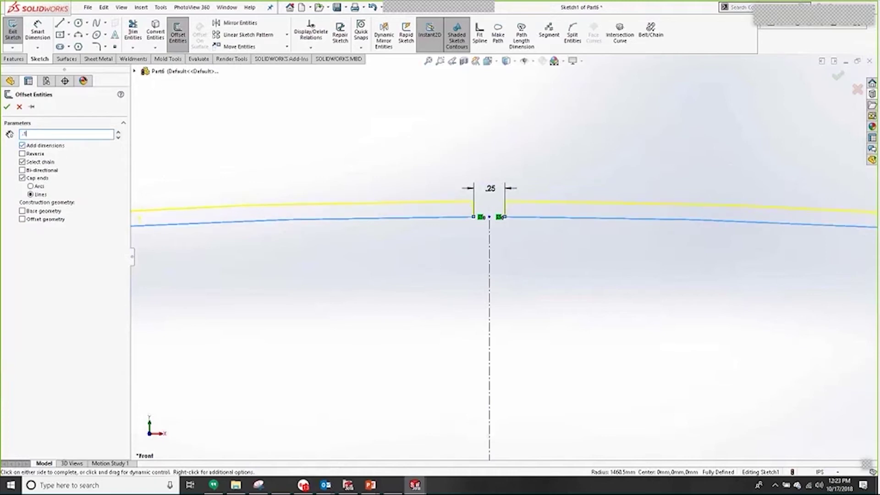
pyautogui.write('25')
pyautogui.press('Return')
pyautogui.click(22, 154)
pyautogui.click(22, 162)
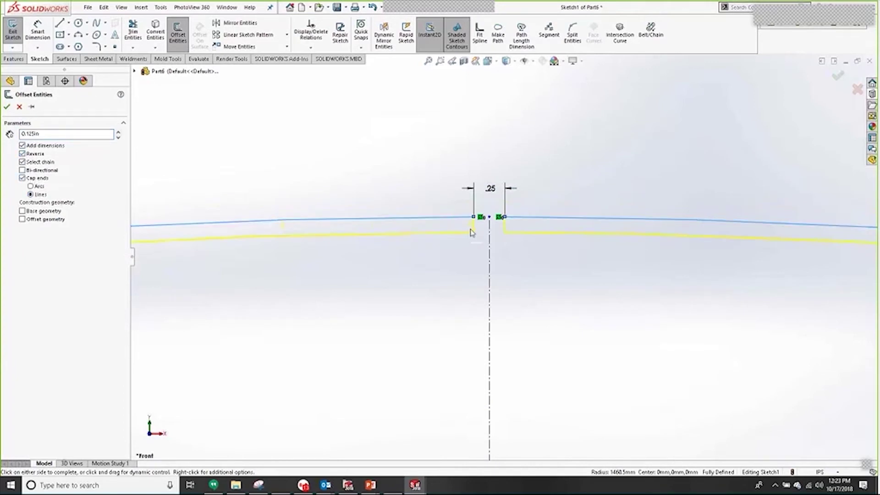
pyautogui.click(7, 107)
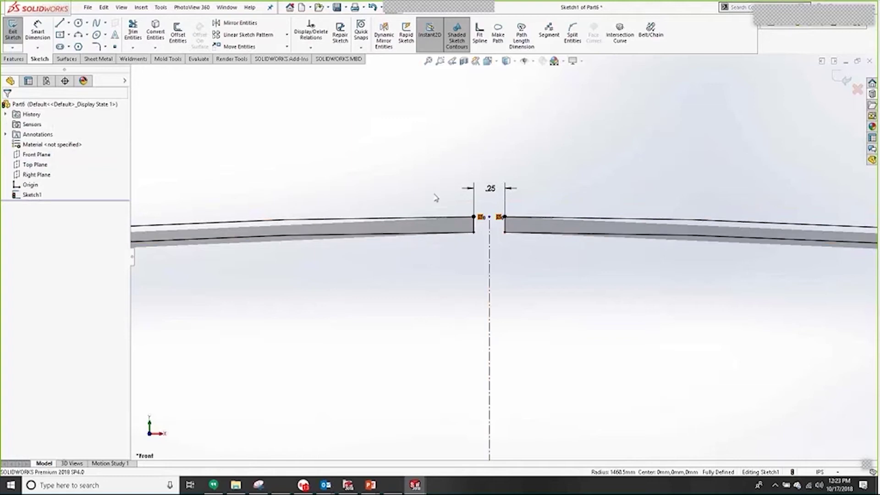
# - Place the arc's radius dimension clear outside the circle and exit the sketch
pyautogui.press('f')
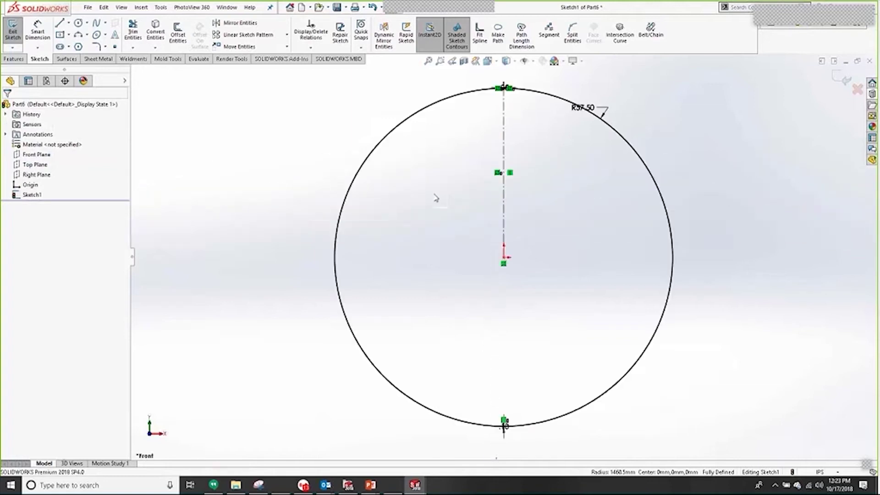
pyautogui.moveTo(595, 115); pyautogui.dragTo(654, 102)
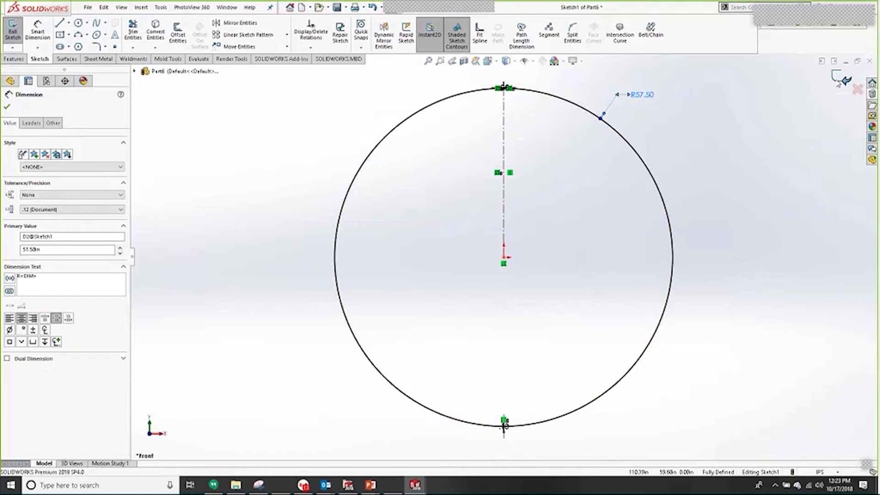
pyautogui.click(839, 83)
pyautogui.click(841, 80)
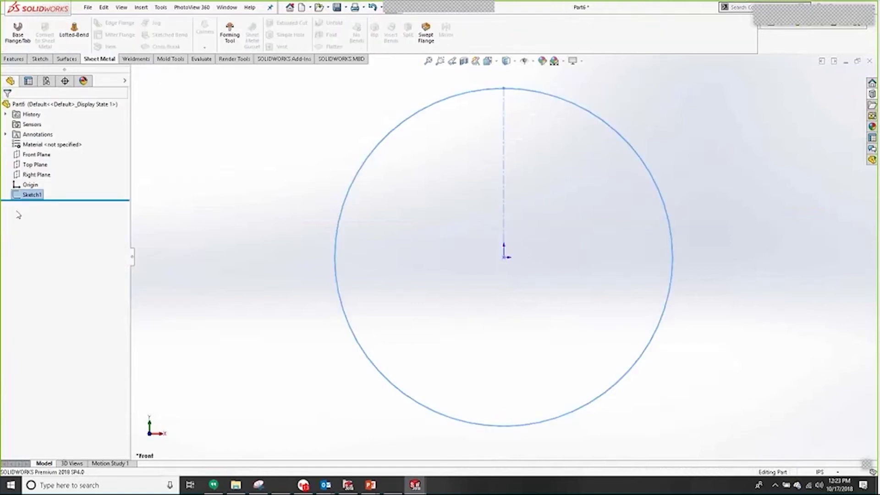
pyautogui.click(12, 197)
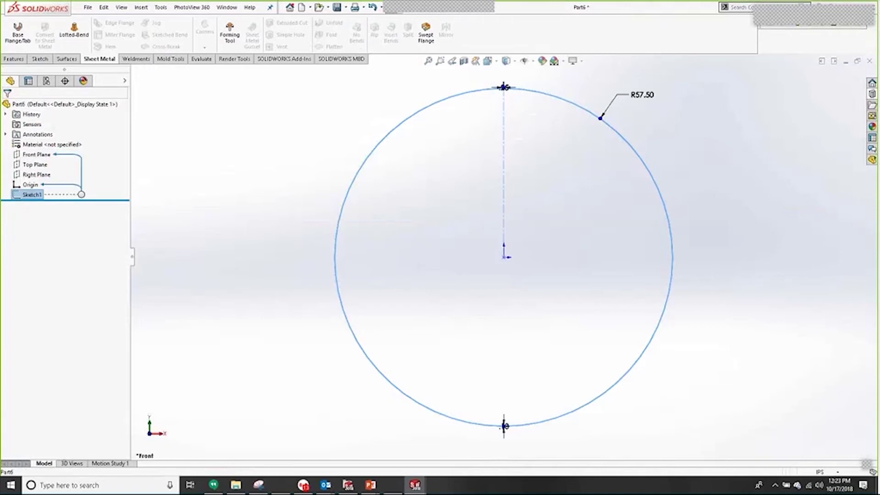
pyautogui.click(346, 8)
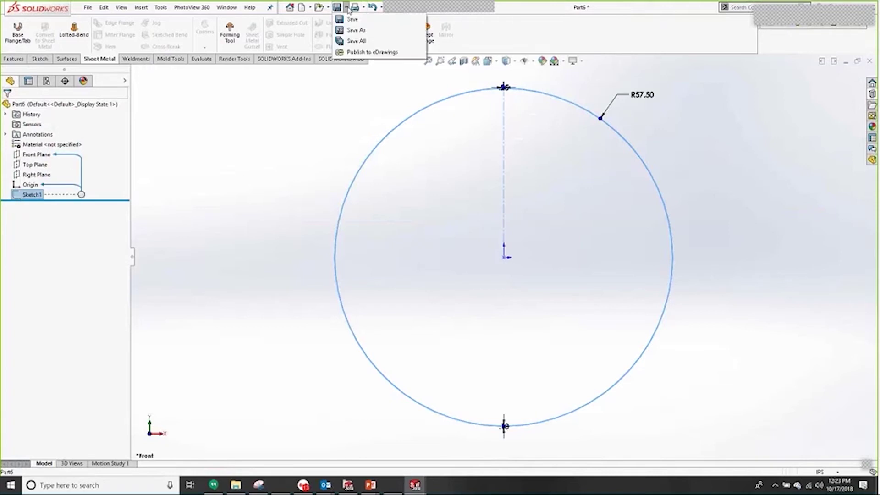
pyautogui.click(349, 32)
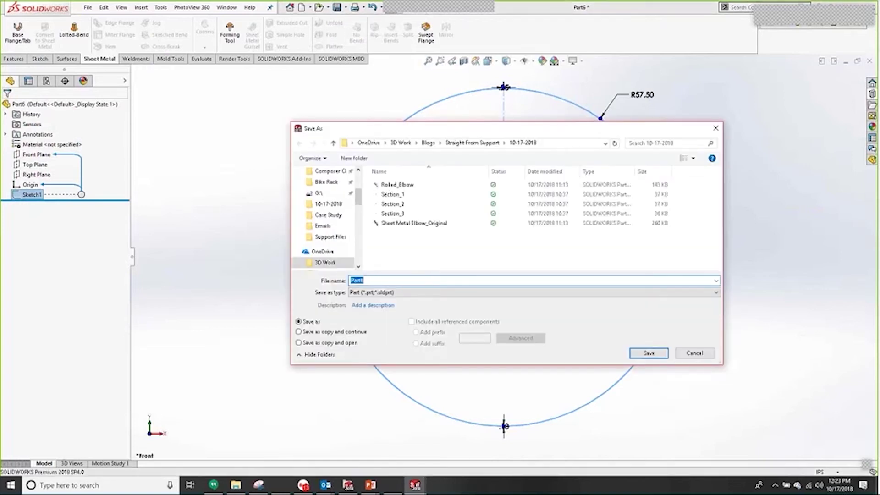
pyautogui.click(693, 353)
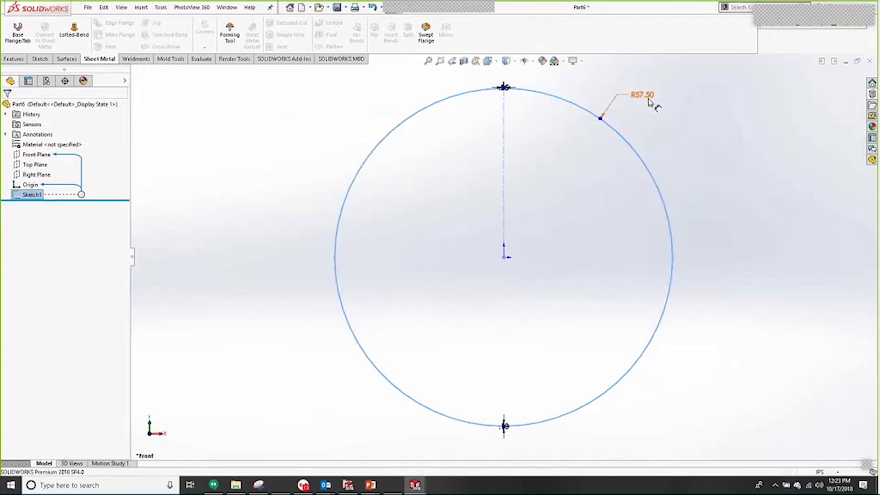
# - Reopen the profile sketch for editing and display the arc's radius dimension as a diameter
pyautogui.doubleClick(651, 100)
pyautogui.click(322, 128)
pyautogui.click(32, 195)
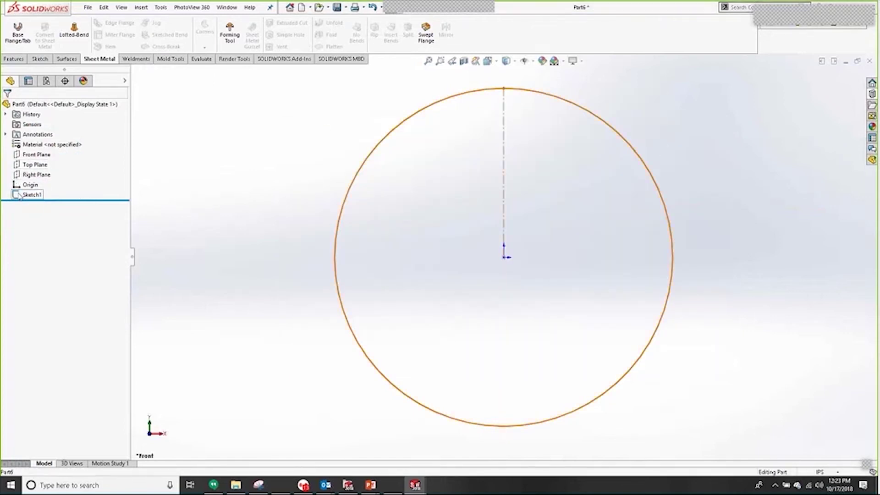
pyautogui.click(32, 170)
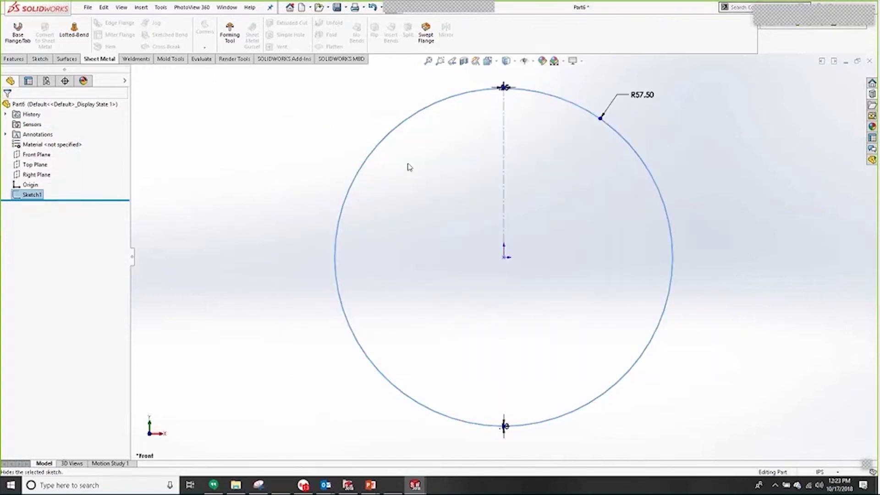
pyautogui.click(636, 101)
pyautogui.rightClick(636, 101)
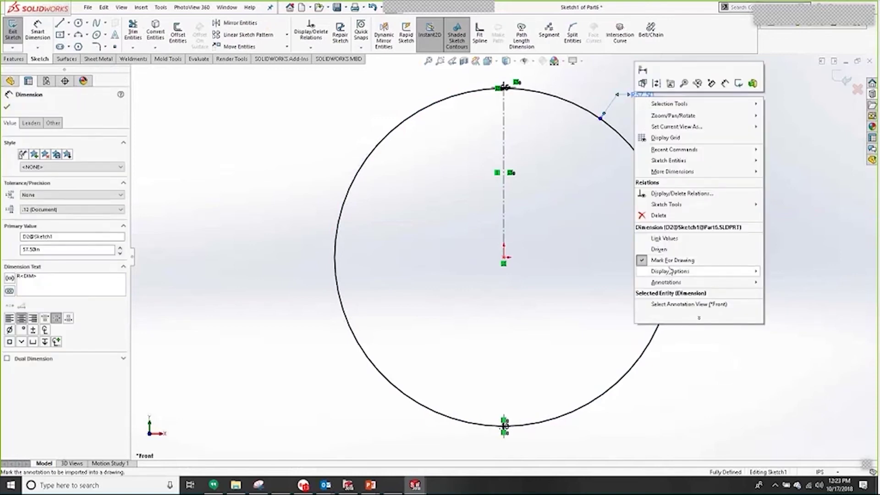
pyautogui.moveTo(700, 268)
pyautogui.click(789, 282)
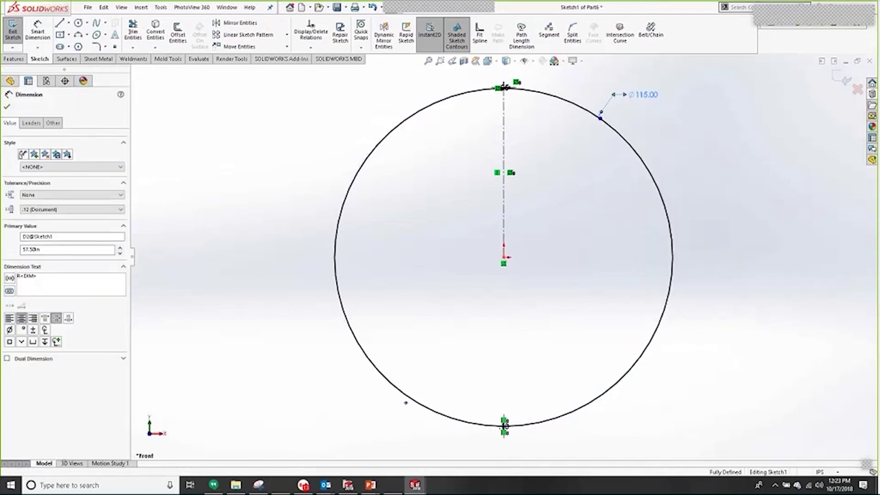
# - Set the arc's diameter to 57.5 in
pyautogui.doubleClick(645, 95)
pyautogui.write('57')
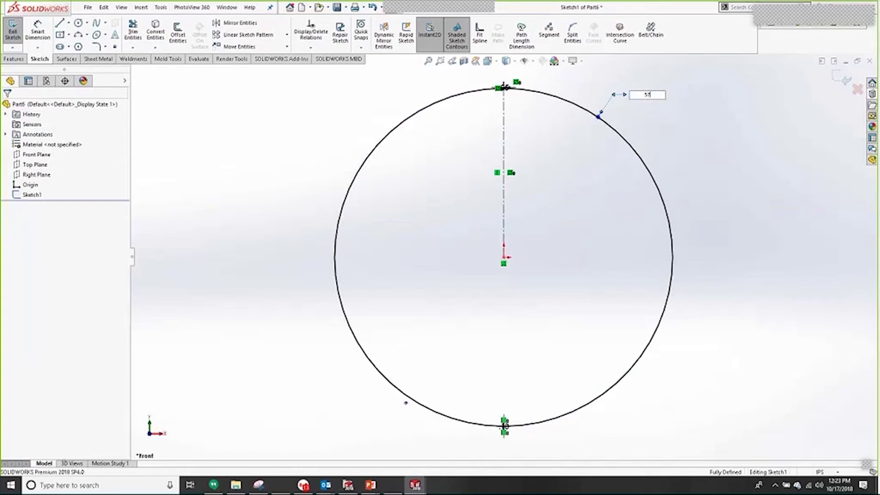
pyautogui.write('.5')
pyautogui.press('Return')
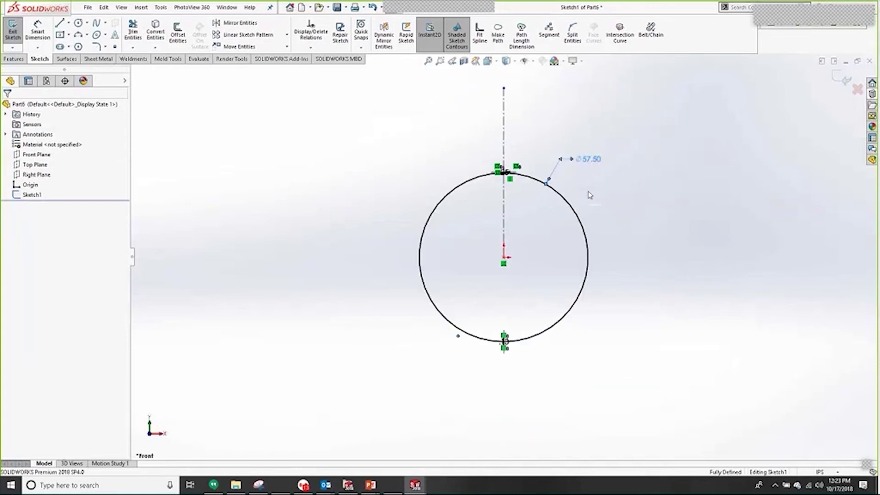
# - Shorten the vertical centerline so its free end lies just above the arc gap, about 29.1 in above the origin
pyautogui.moveTo(504, 89); pyautogui.dragTo(505, 172)
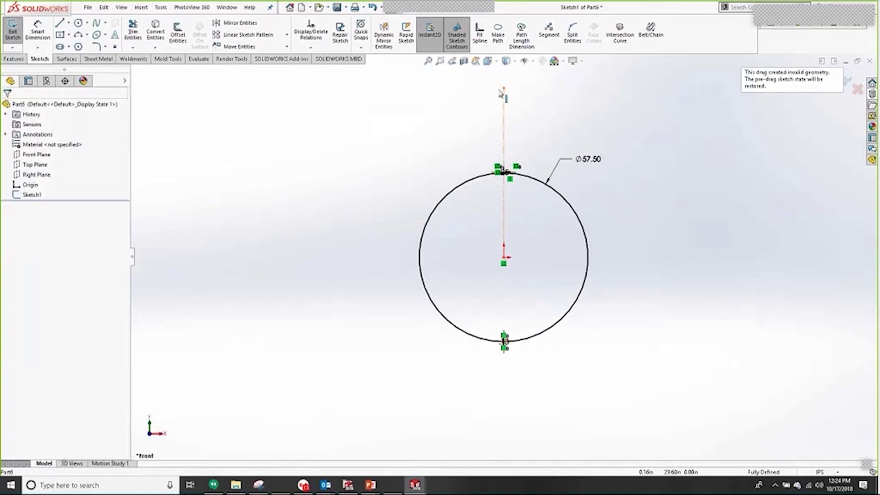
pyautogui.moveTo(503, 91); pyautogui.dragTo(504, 165)
pyautogui.scroll(-8, 491, 187)
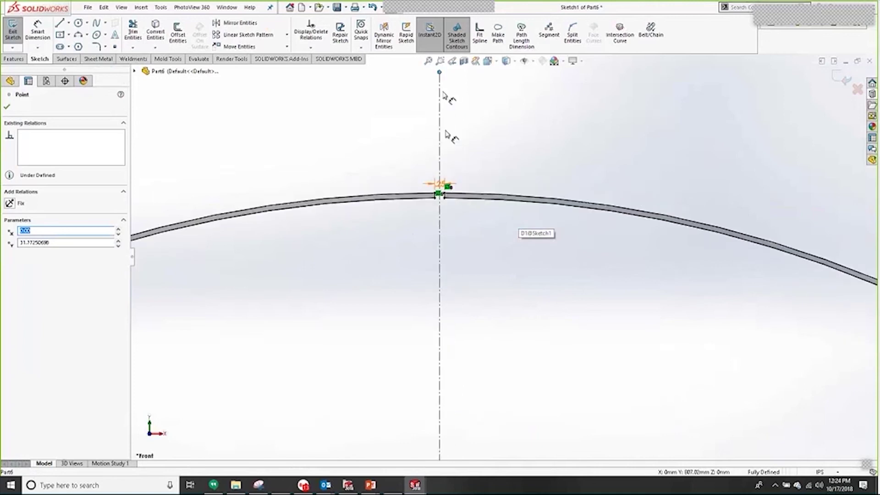
pyautogui.moveTo(440, 73); pyautogui.dragTo(439, 193)
pyautogui.scroll(-3, 441, 188)
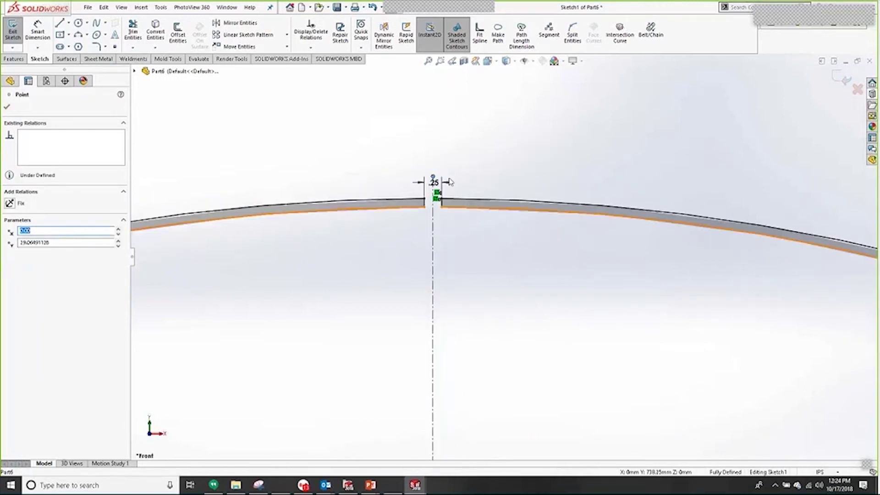
# - Move the .25 gap dimension down between the two capped ends and exit the sketch
pyautogui.click(436, 201)
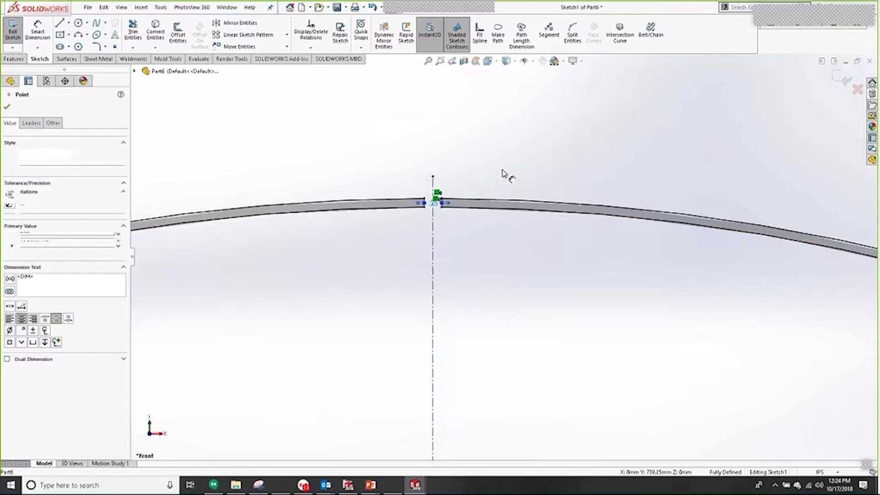
pyautogui.click(513, 165)
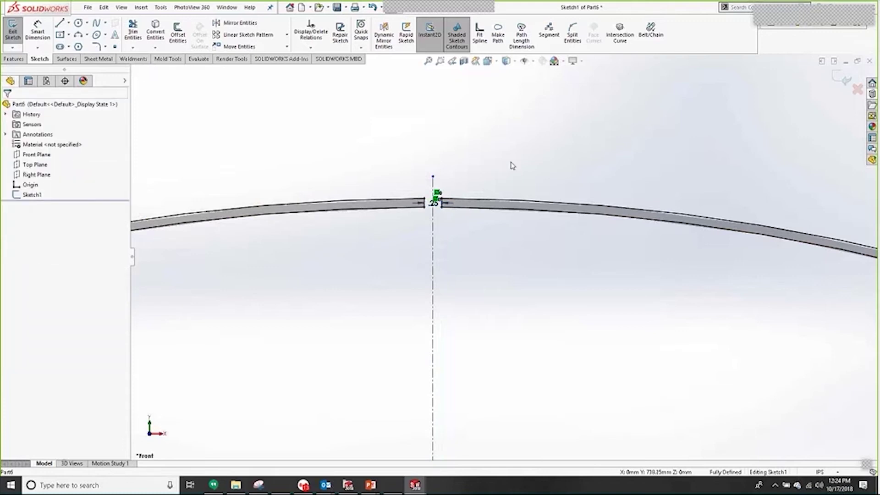
pyautogui.click(845, 78)
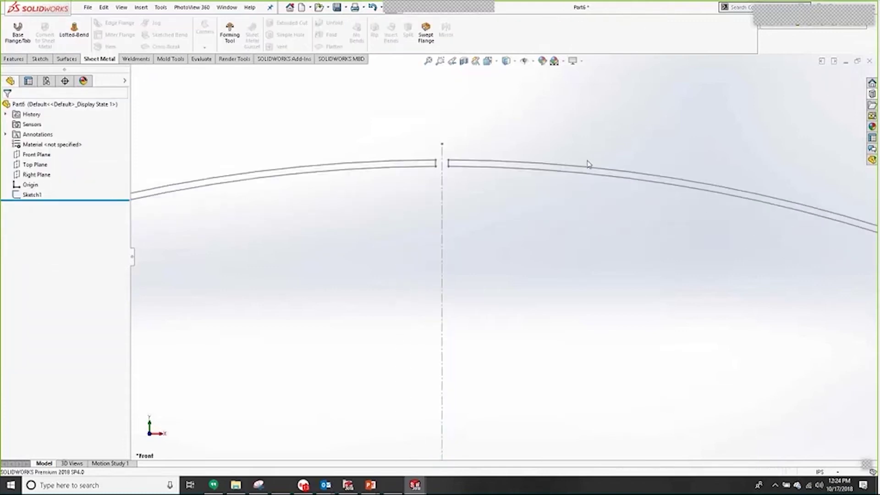
# - Select the profile sketch and start saving the part under a new name as type Lib Feat Part (*.sldlfp)
pyautogui.press('f')
pyautogui.click(47, 197)
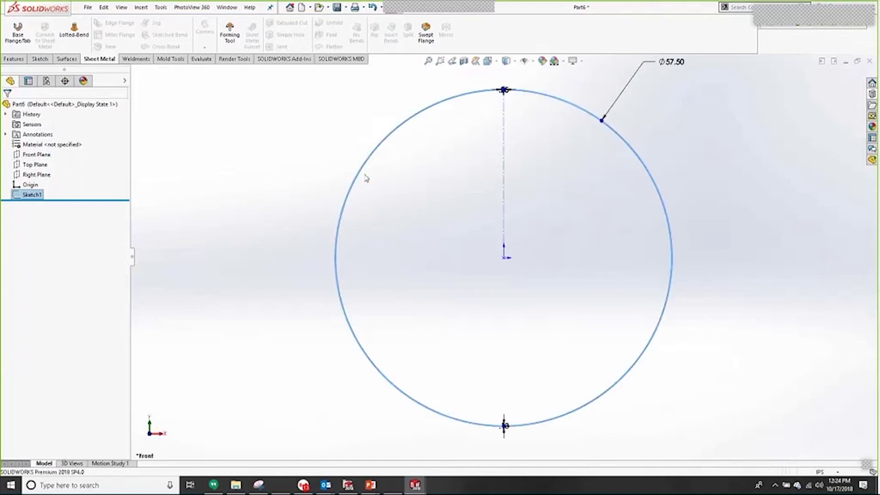
pyautogui.click(347, 8)
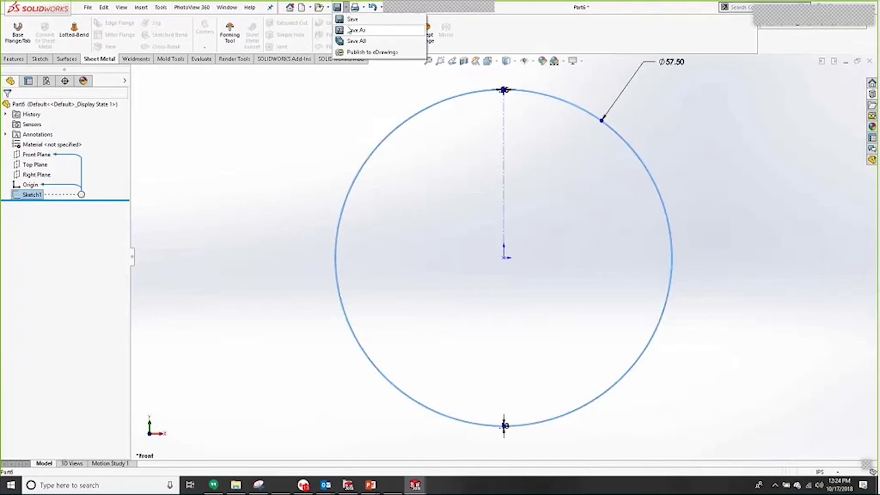
pyautogui.click(349, 31)
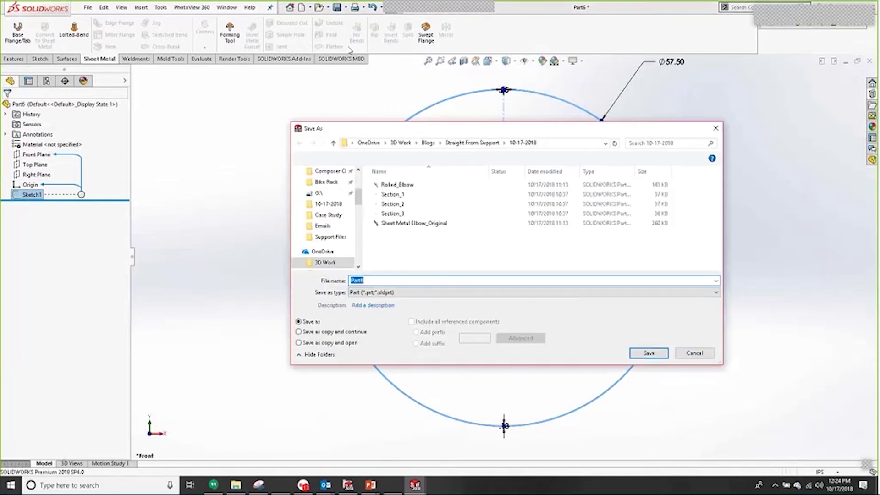
pyautogui.click(385, 294)
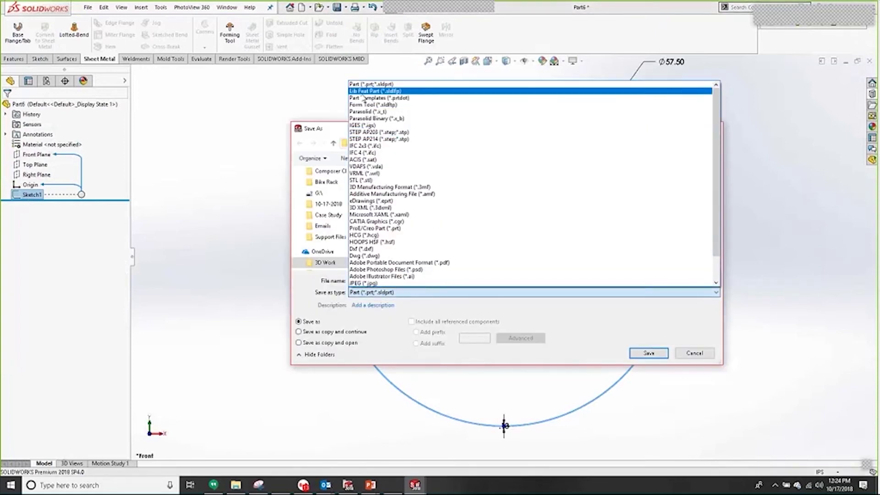
pyautogui.click(364, 91)
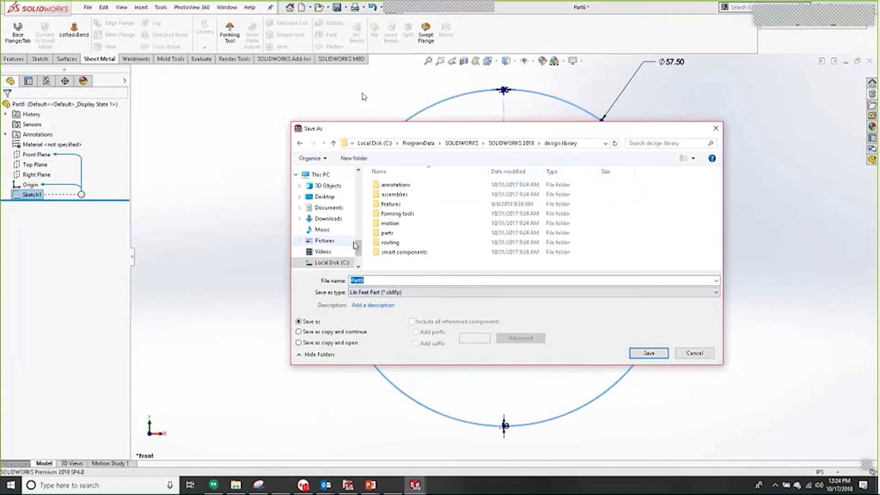
# - Set the save location to the Random Standards folder inside the custom standard under Weldment Profiles on Local Disk (D:)
pyautogui.click(332, 226)
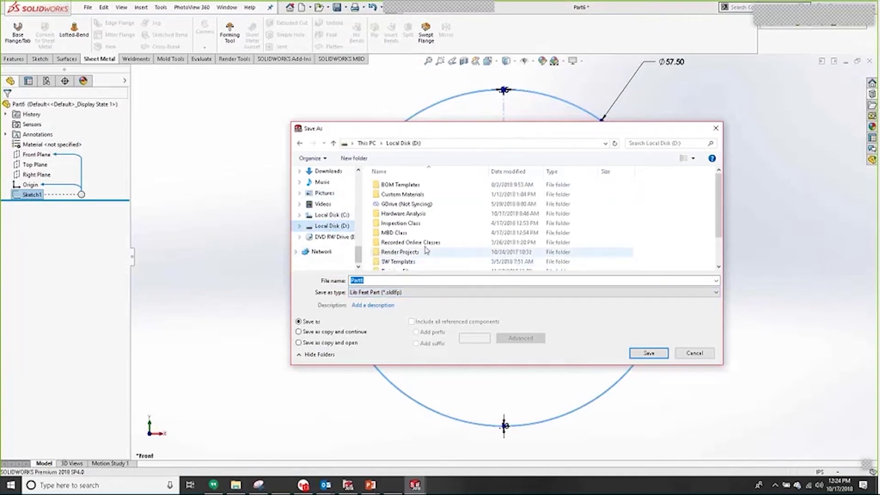
pyautogui.scroll(-3, 426, 249)
pyautogui.click(406, 267)
pyautogui.doubleClick(406, 266)
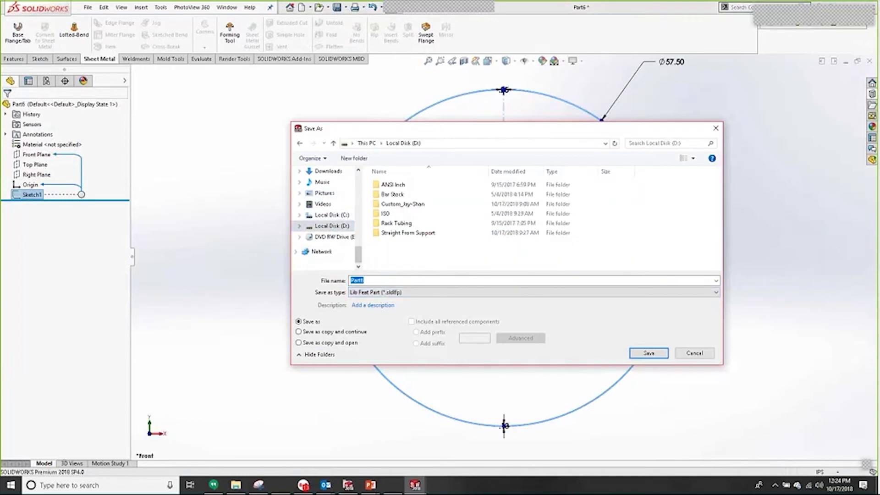
pyautogui.doubleClick(395, 204)
pyautogui.doubleClick(393, 185)
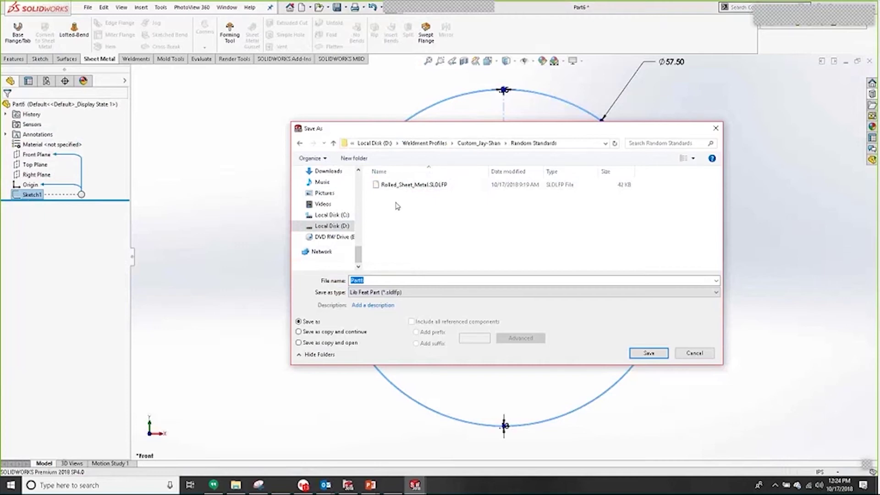
# - Save the library feature part as Rolled_Sheet_Metal_2.SLDLFP in the Random Standards folder and close it
pyautogui.click(395, 185)
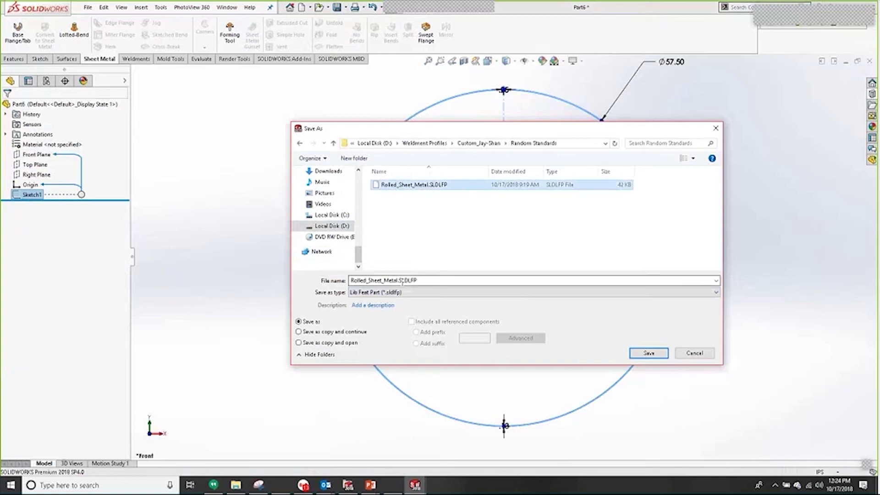
pyautogui.click(398, 279)
pyautogui.click(397, 280)
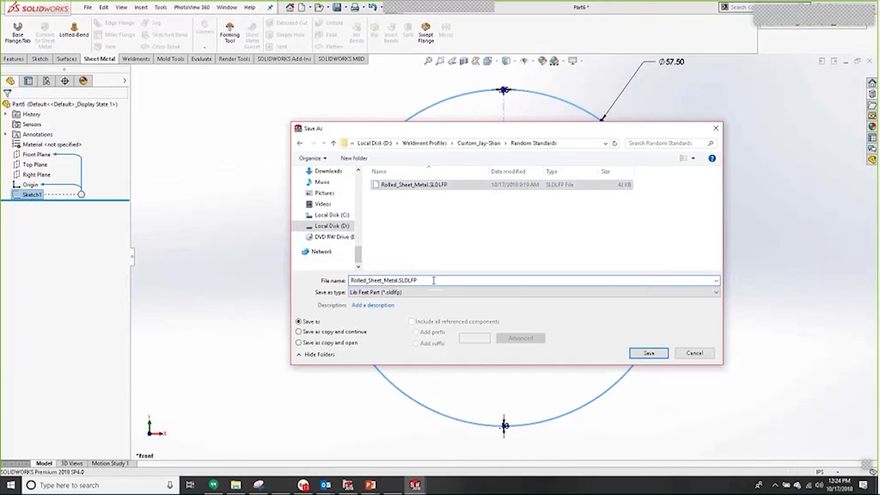
pyautogui.write('_2')
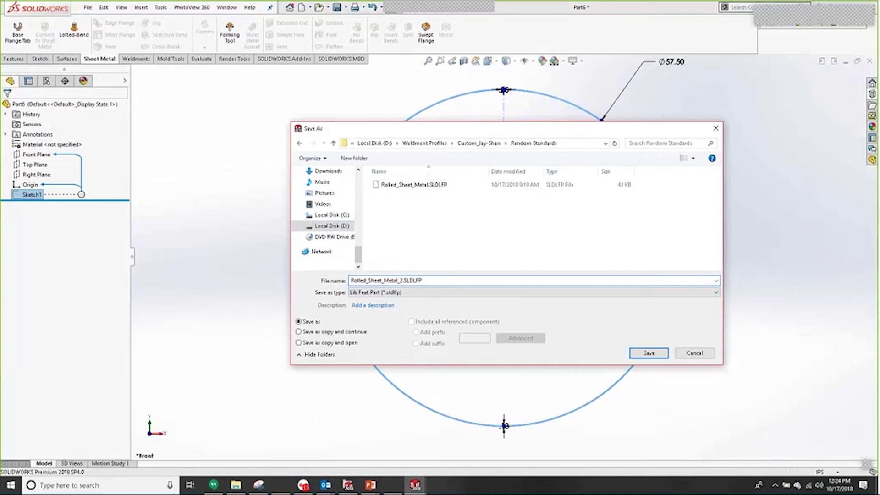
pyautogui.click(658, 355)
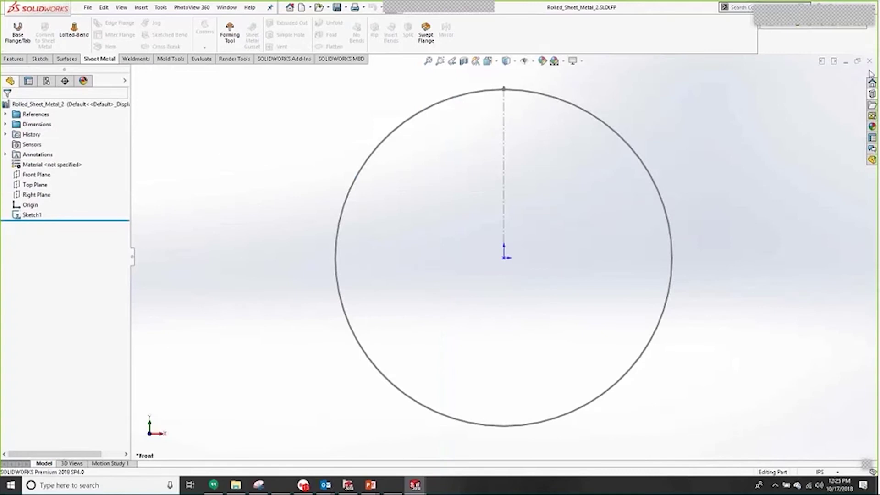
pyautogui.click(869, 61)
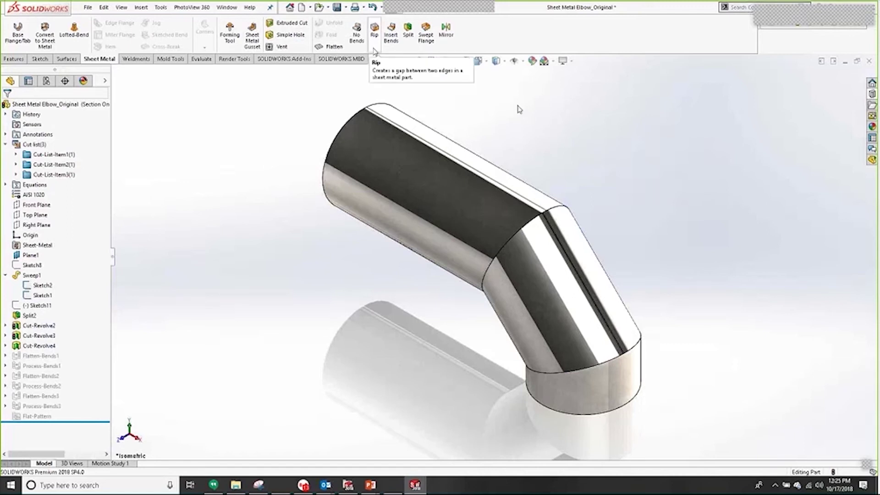
# - Create a new part and open a sketch on the Front Plane
pyautogui.click(301, 7)
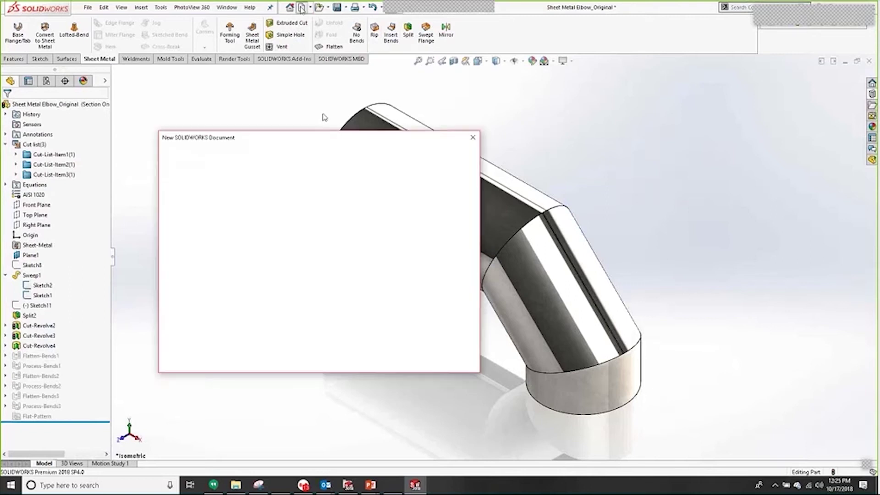
pyautogui.doubleClick(184, 174)
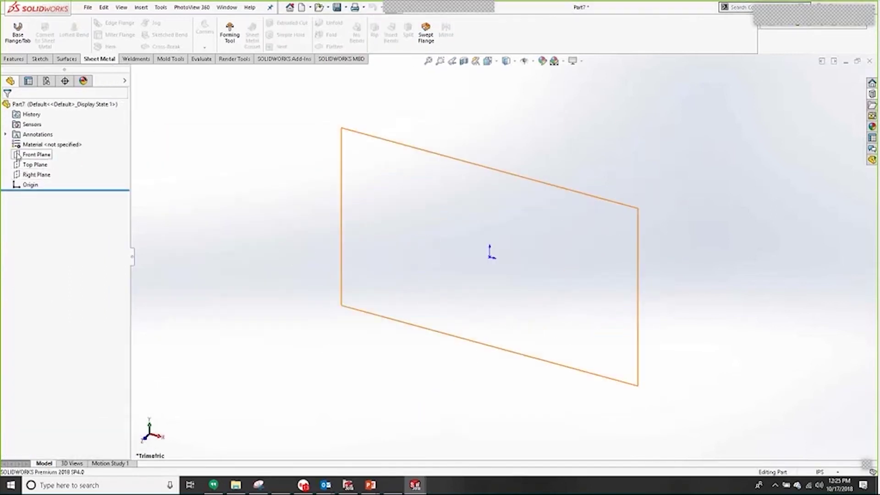
pyautogui.click(32, 154)
pyautogui.click(25, 139)
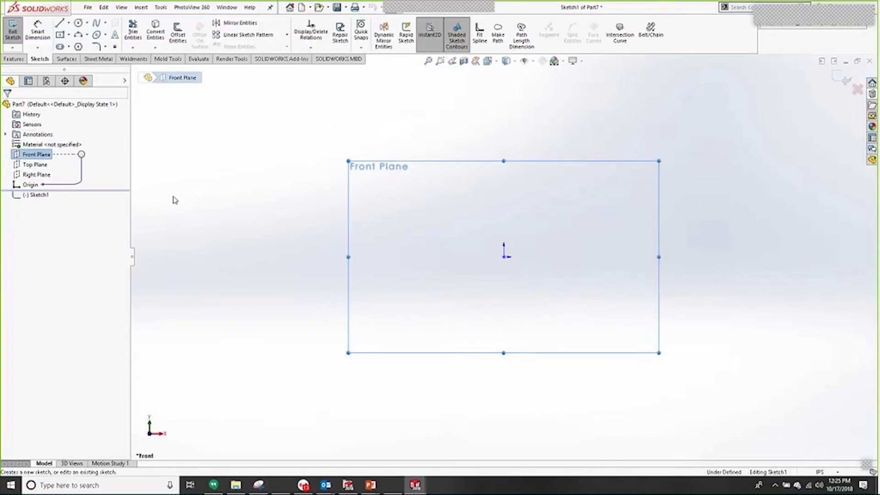
# - Sketch a connected three-line path above the origin: a horizontal line about 6.7 in long, a downward-sloping line and a shorter vertical line
pyautogui.press('s')
pyautogui.click(222, 223)
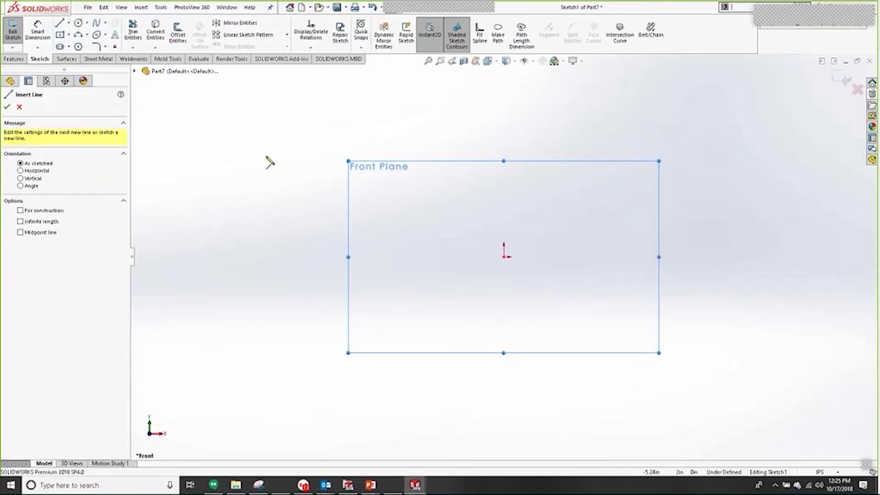
pyautogui.click(265, 155)
pyautogui.click(564, 155)
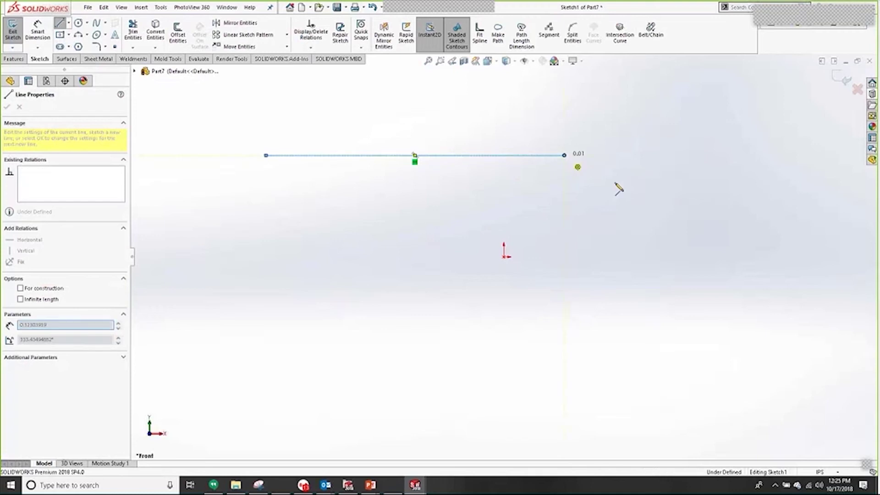
pyautogui.click(661, 227)
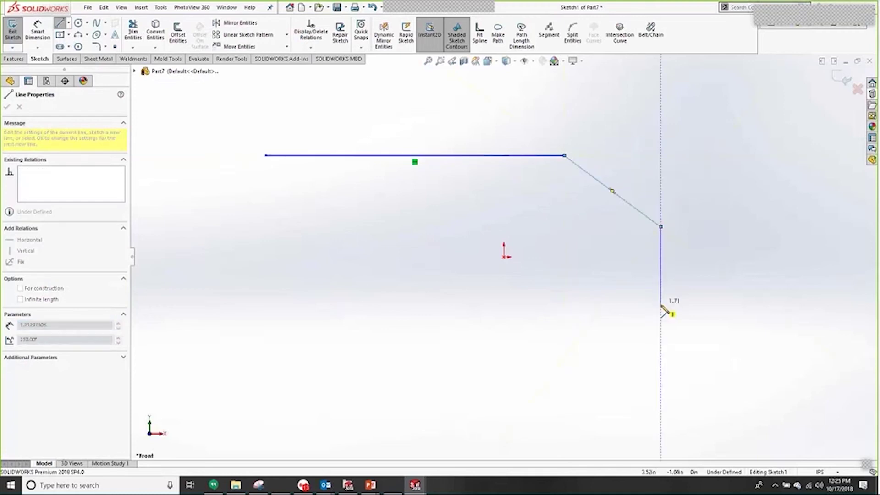
pyautogui.click(661, 310)
pyautogui.press('Escape')
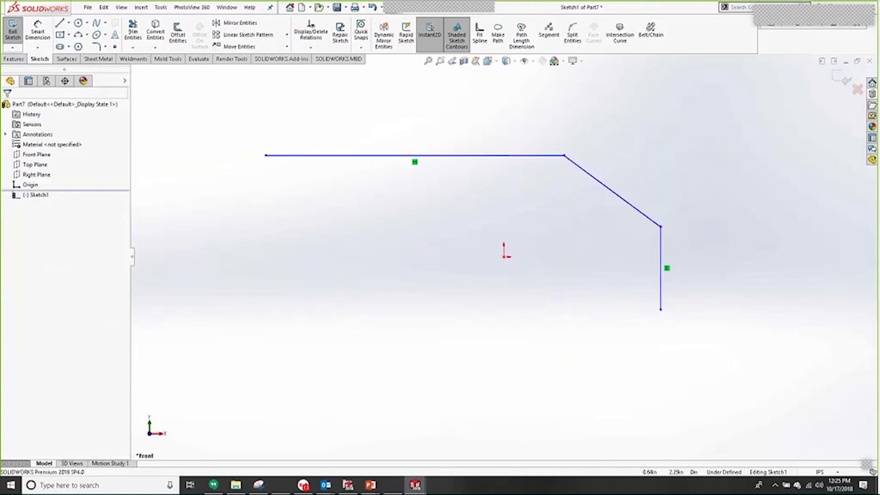
# - Dimension the horizontal line's length and set it to 115.3 in
pyautogui.click(537, 157)
pyautogui.click(560, 167)
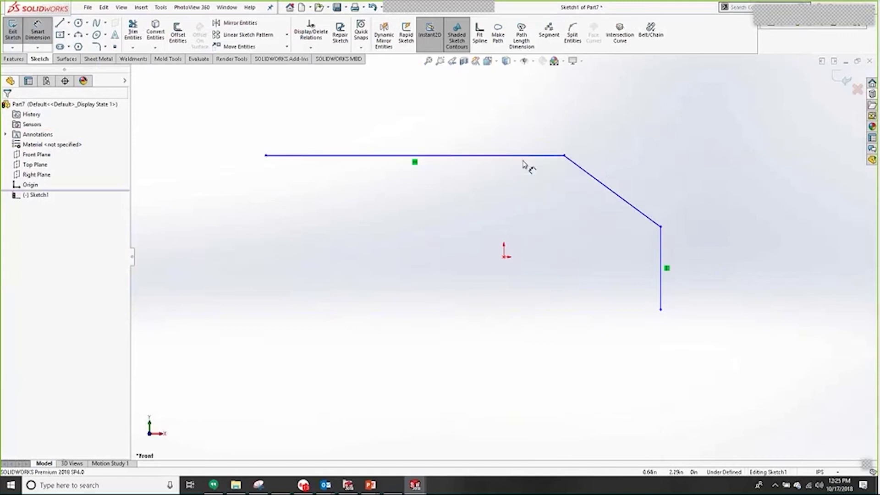
pyautogui.click(422, 114)
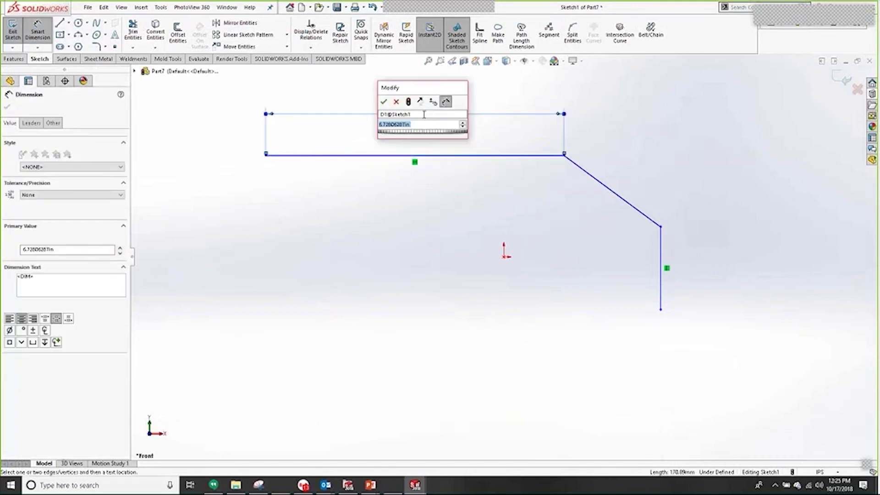
pyautogui.write('115.3')
pyautogui.press('Return')
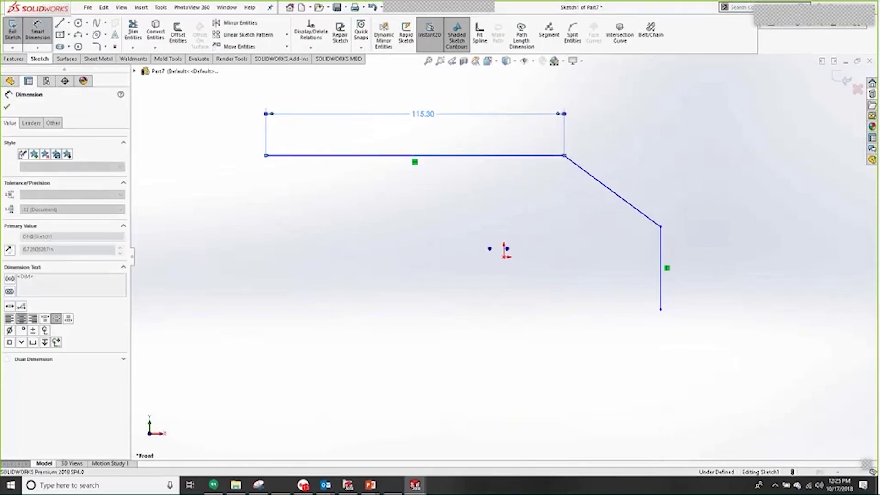
# - Dimension the sloping line along its length and set it to 57.55 in
pyautogui.click(583, 171)
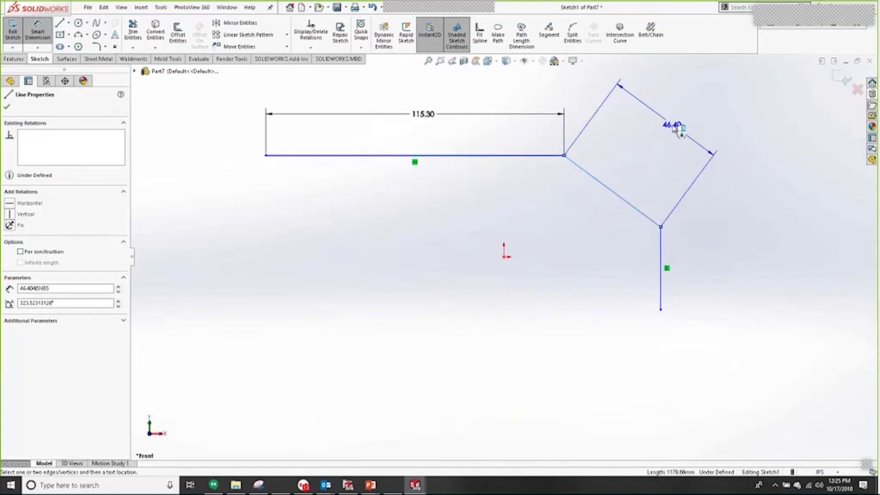
pyautogui.click(665, 146)
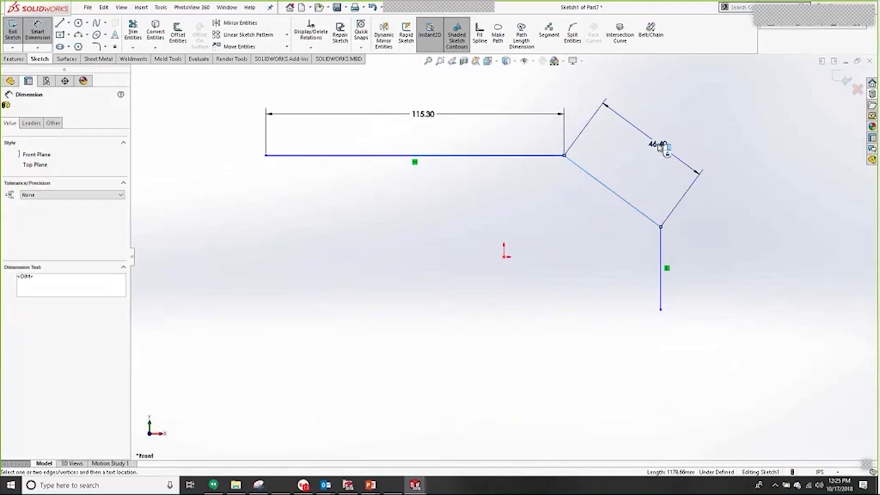
pyautogui.write('57.5')
pyautogui.press('Return')
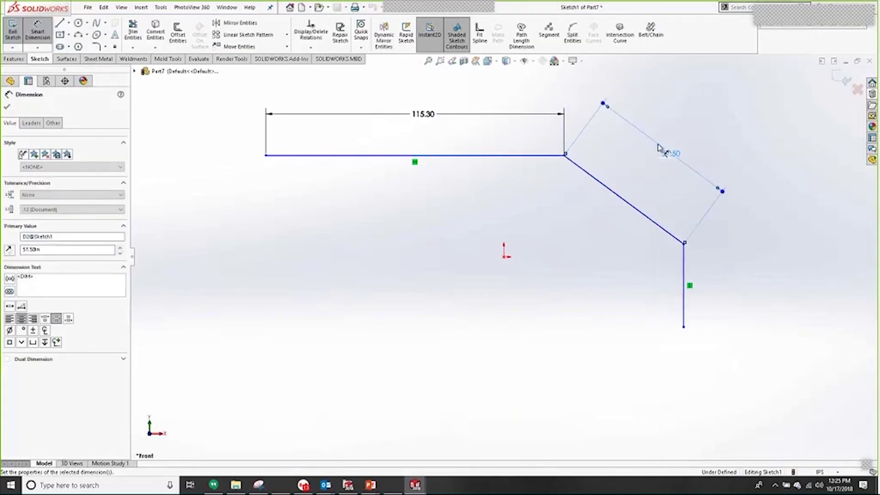
pyautogui.doubleClick(670, 153)
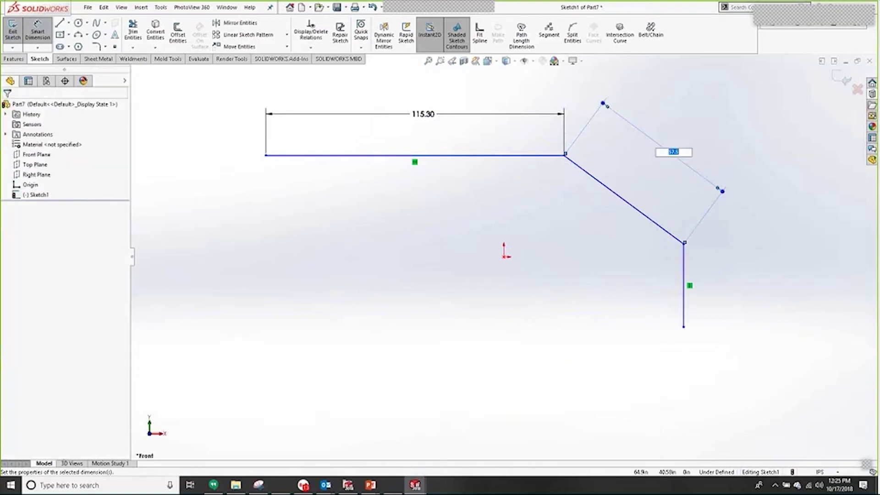
pyautogui.write('57.55')
pyautogui.press('Return')
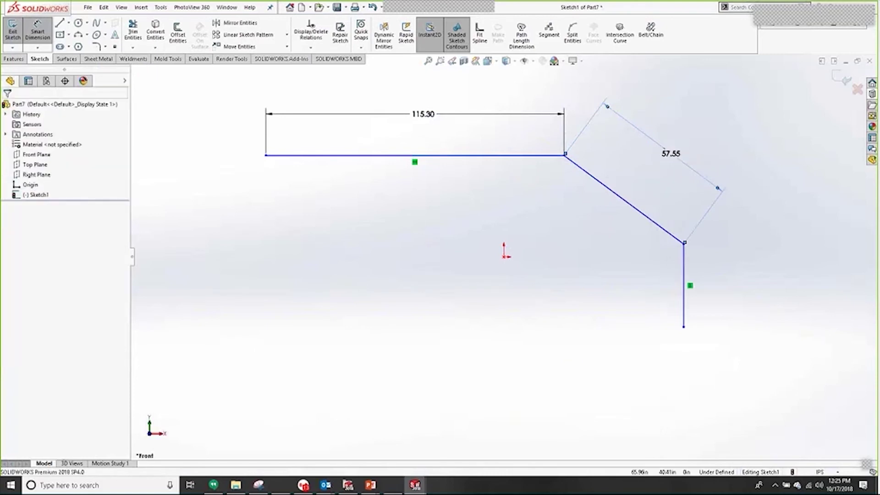
# - Dimension the angle between the horizontal line's extension and the sloping line and set it to 45°
pyautogui.click(534, 155)
pyautogui.click(595, 178)
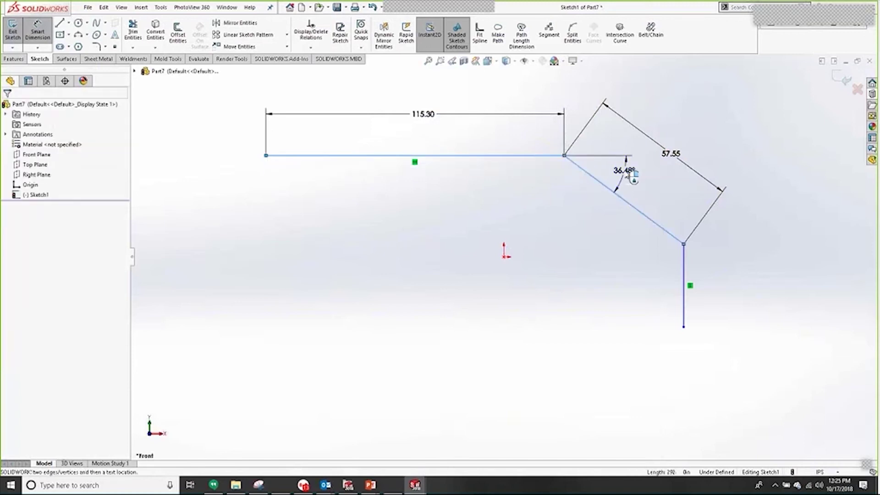
pyautogui.click(630, 174)
pyautogui.write('45')
pyautogui.press('Return')
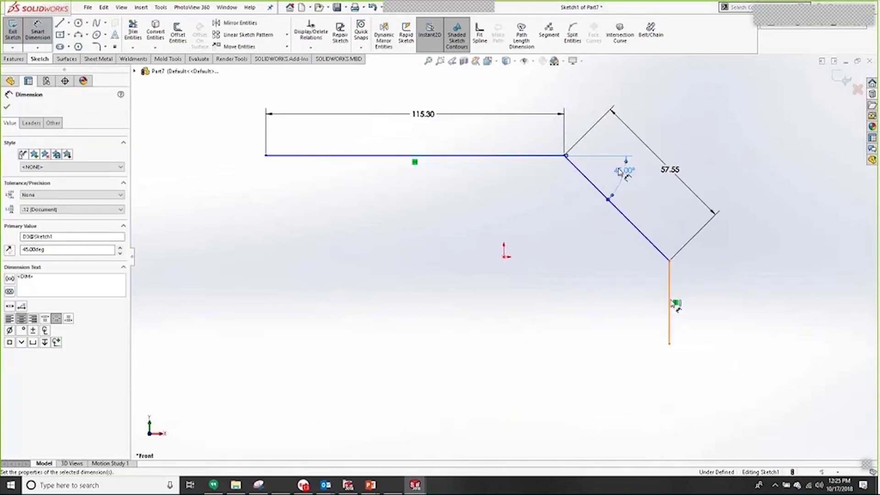
# - Dimension the vertical line's length and set it to 19.81 in
pyautogui.click(672, 303)
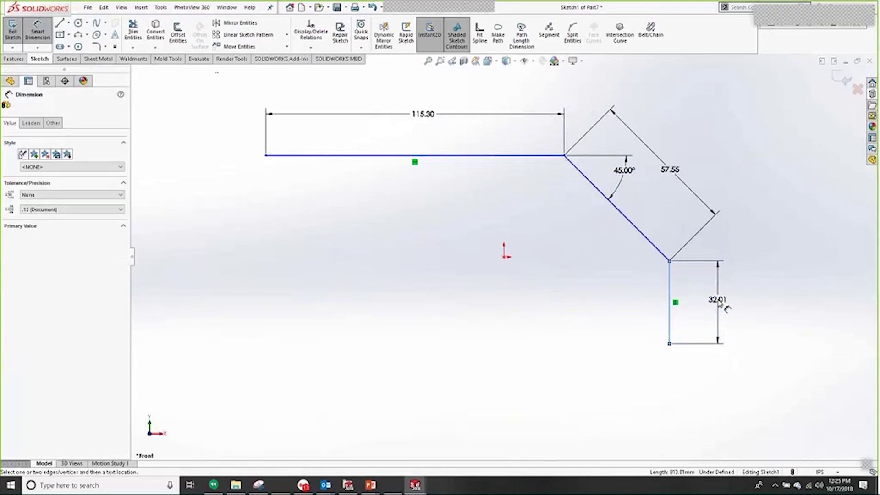
pyautogui.click(720, 305)
pyautogui.scroll(-10, 703, 289)
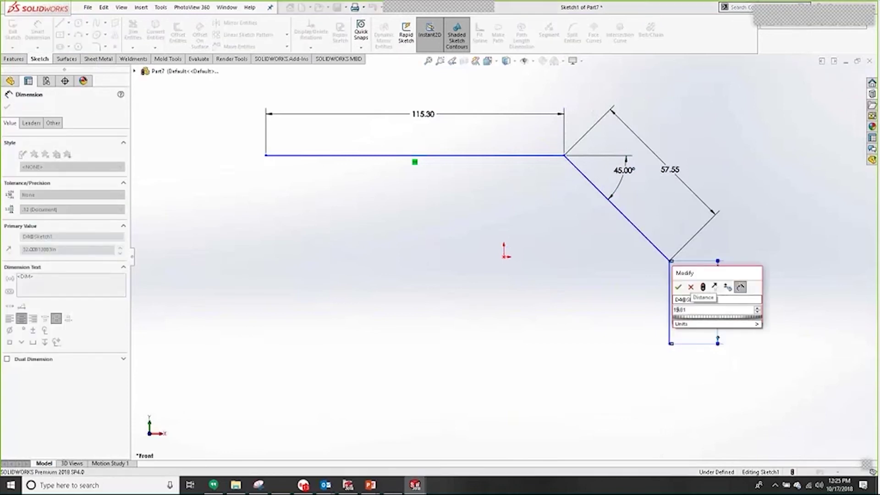
pyautogui.press('Return')
pyautogui.click(665, 384)
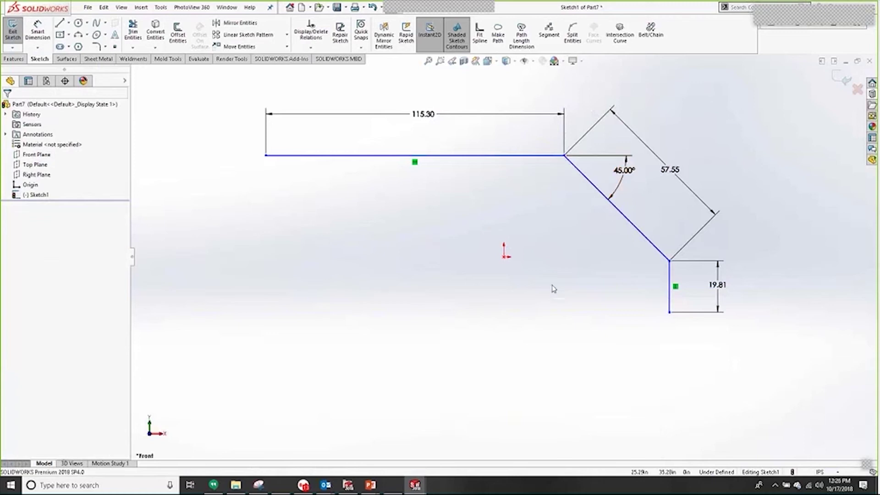
# - Attach the corner between the horizontal and sloping lines to the origin and exit the sketch
pyautogui.moveTo(564, 155)
pyautogui.mouseDown()
pyautogui.moveTo(560, 181)
pyautogui.moveTo(508, 252)
pyautogui.moveTo(511, 263)
pyautogui.moveTo(504, 257)
pyautogui.mouseUp()
pyautogui.press('Escape')
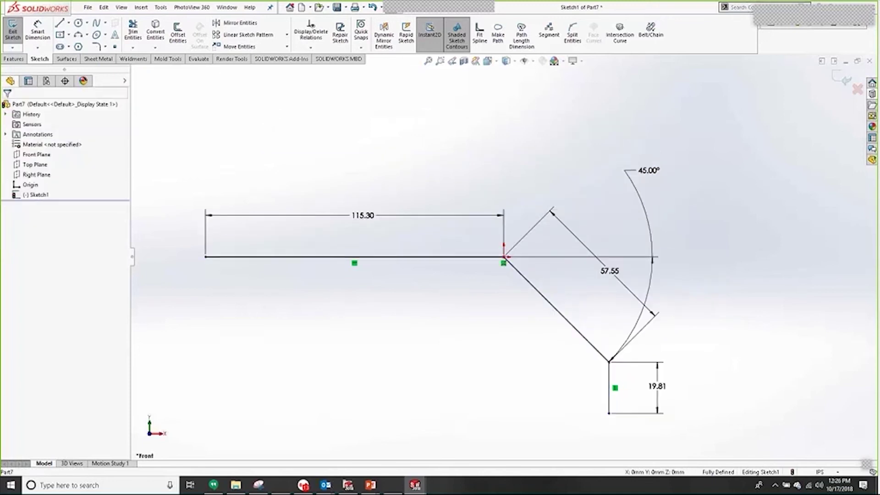
pyautogui.click(843, 78)
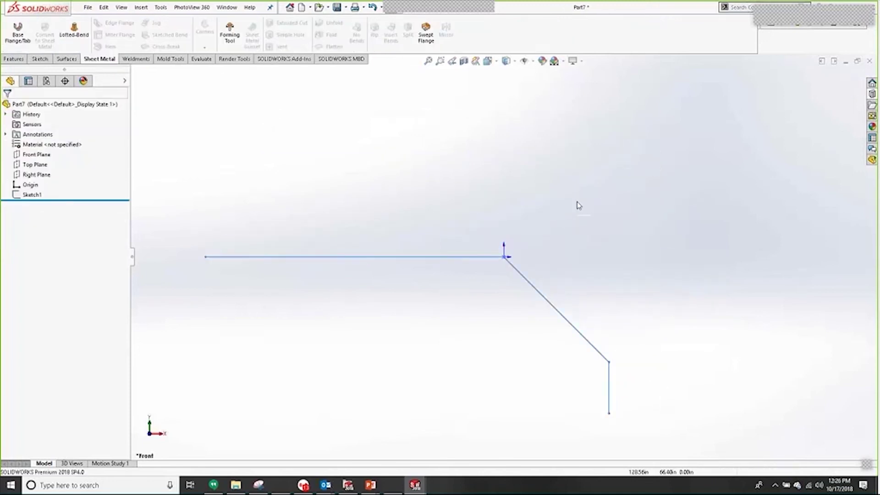
pyautogui.click(499, 187)
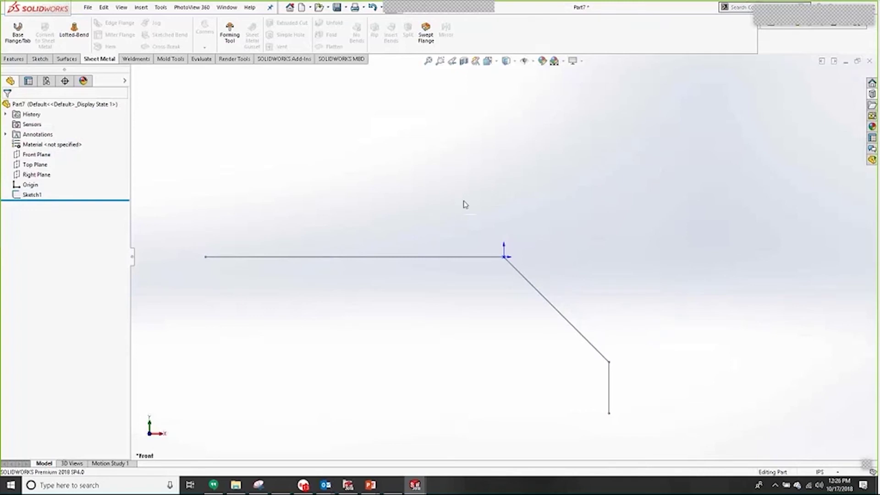
pyautogui.hotkey('alt', 'Tab')
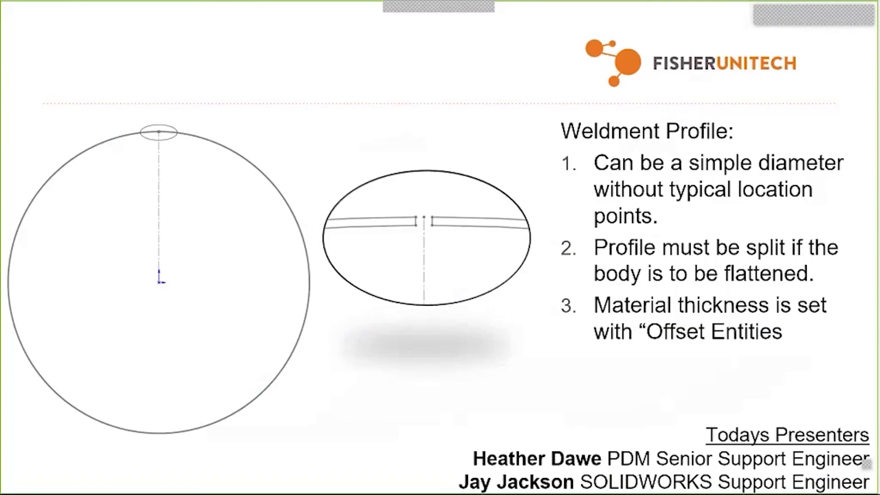
pyautogui.click(383, 151)
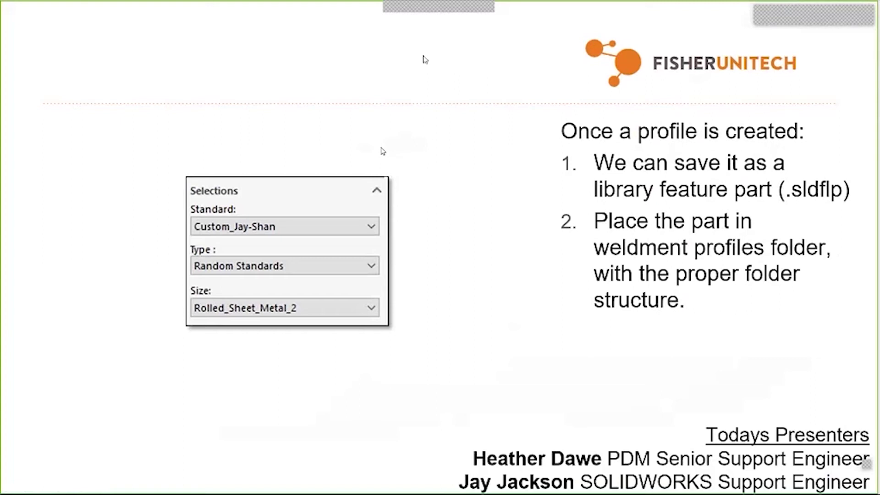
pyautogui.click(429, 240)
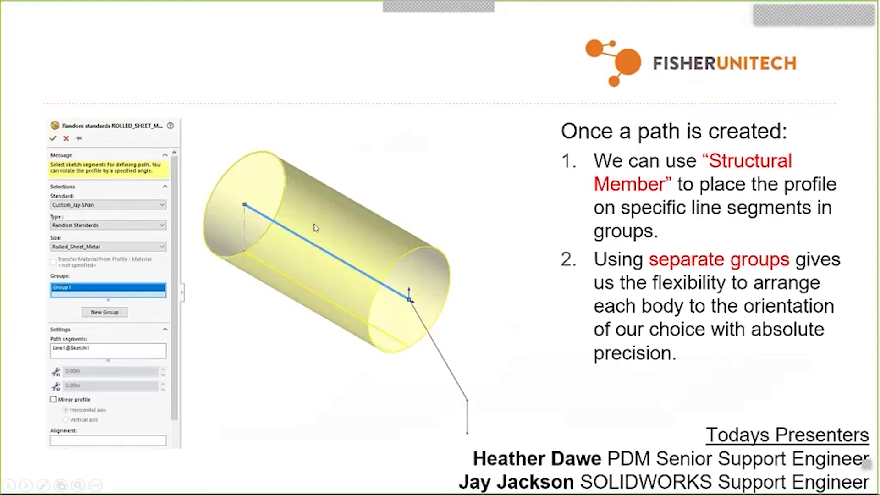
pyautogui.hotkey('alt', 'Tab')
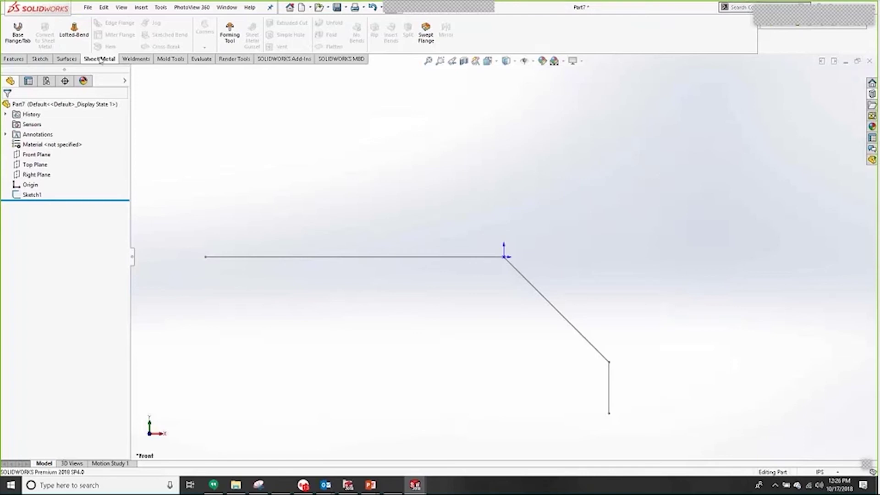
# - Start a structural member using the custom standard, type Random Standards and size Rolled_Sheet_Metal_2
pyautogui.click(134, 59)
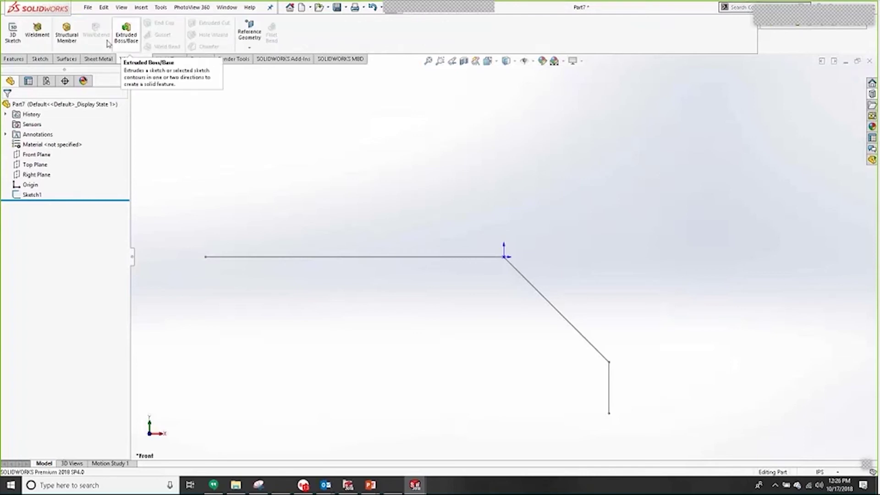
pyautogui.click(67, 32)
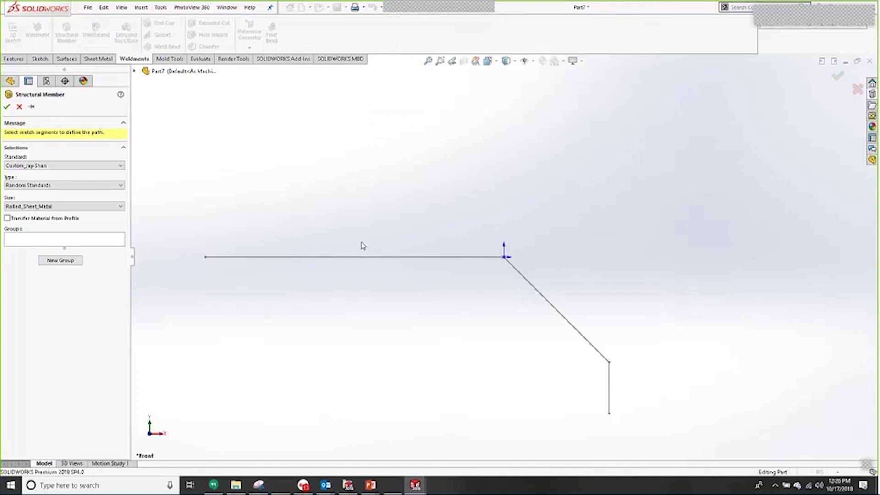
pyautogui.click(87, 166)
pyautogui.click(65, 195)
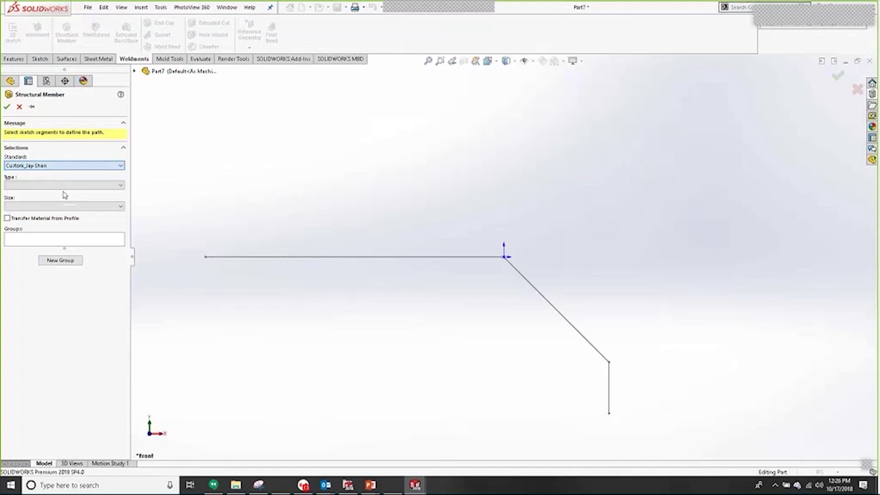
pyautogui.click(63, 185)
pyautogui.click(63, 192)
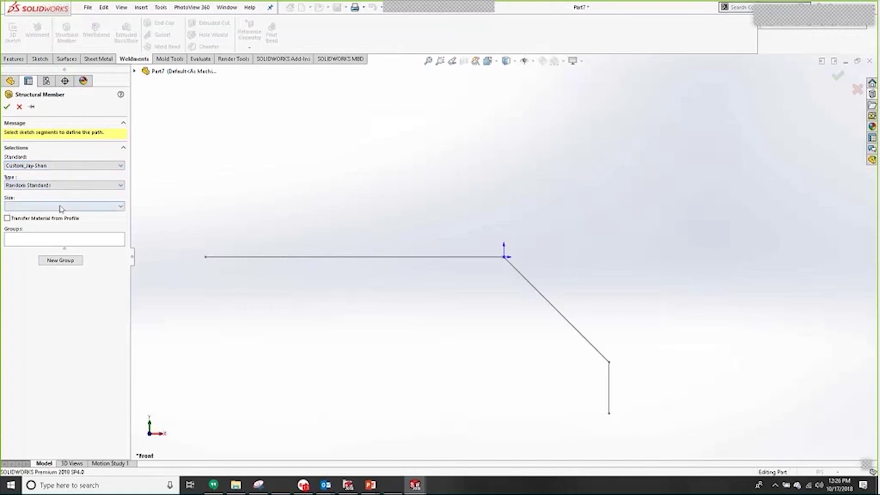
pyautogui.click(62, 207)
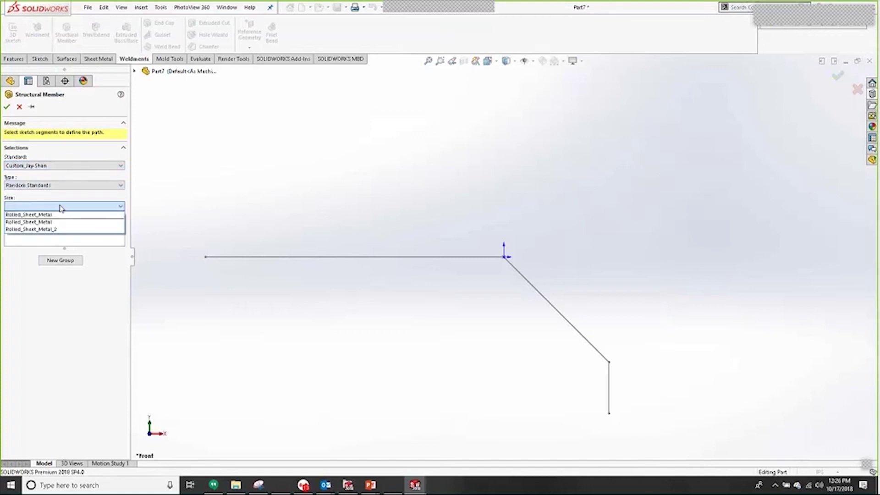
pyautogui.click(54, 231)
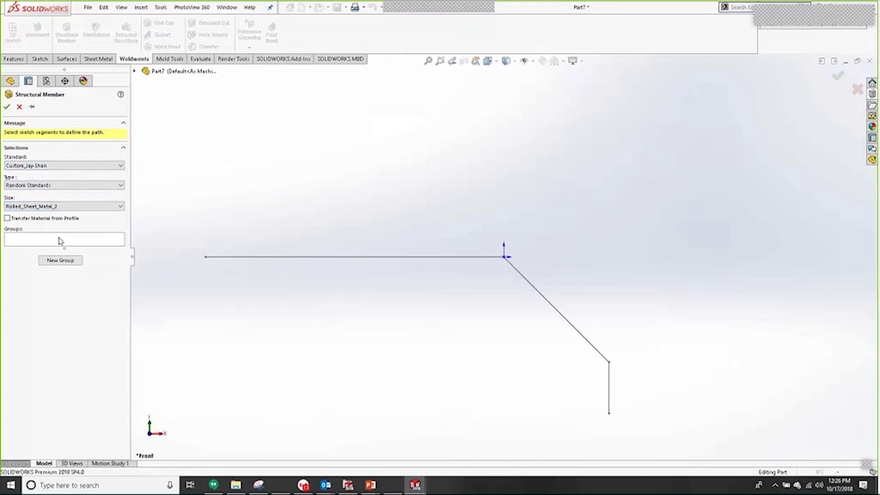
# - Assign the horizontal path line to the first structural member group and show the model in isometric view
pyautogui.click(409, 260)
pyautogui.scroll(3, 503, 257)
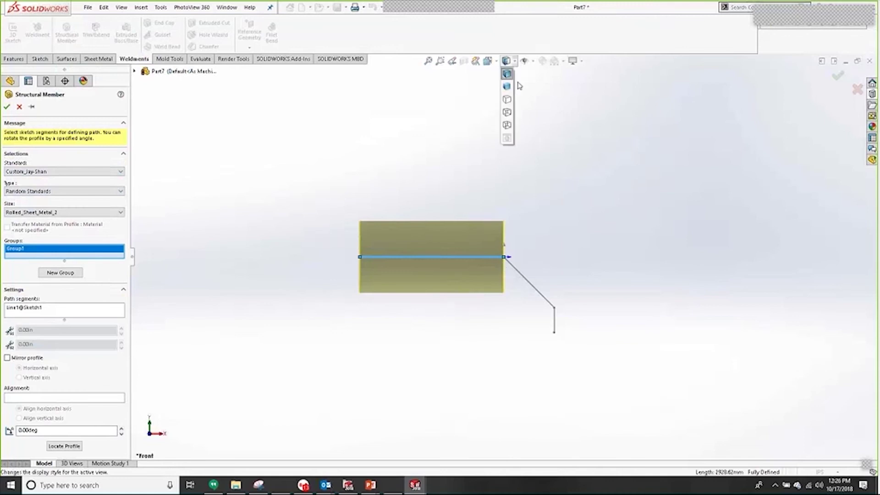
pyautogui.moveTo(501, 67)
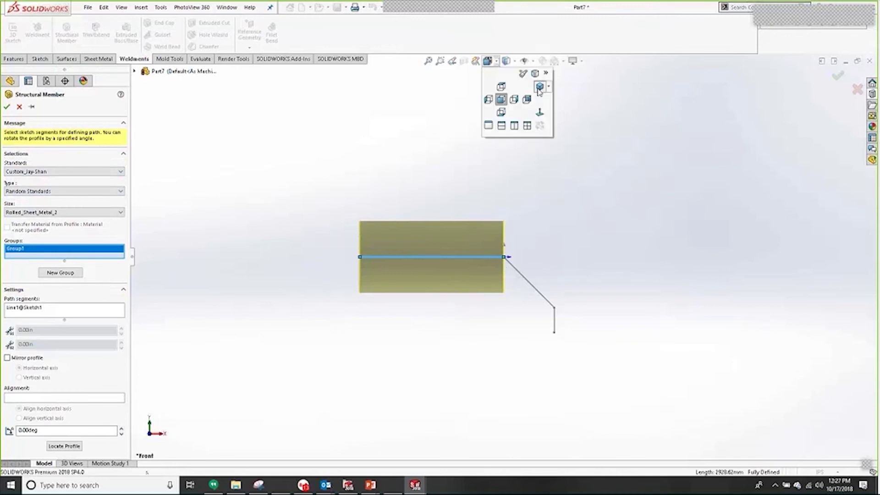
pyautogui.click(538, 87)
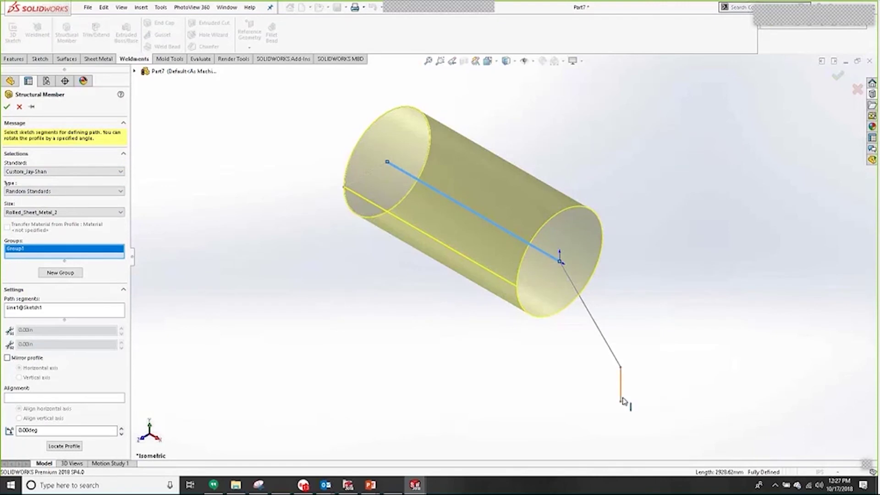
# - Add the sloping line as a second group and miter its corner with the horizontal member by setting Group 1's trim order to 2
pyautogui.click(74, 273)
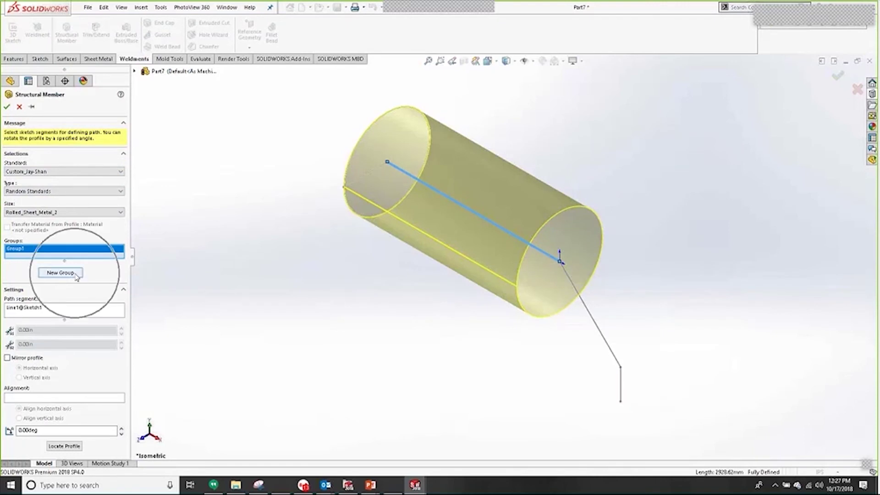
pyautogui.click(600, 331)
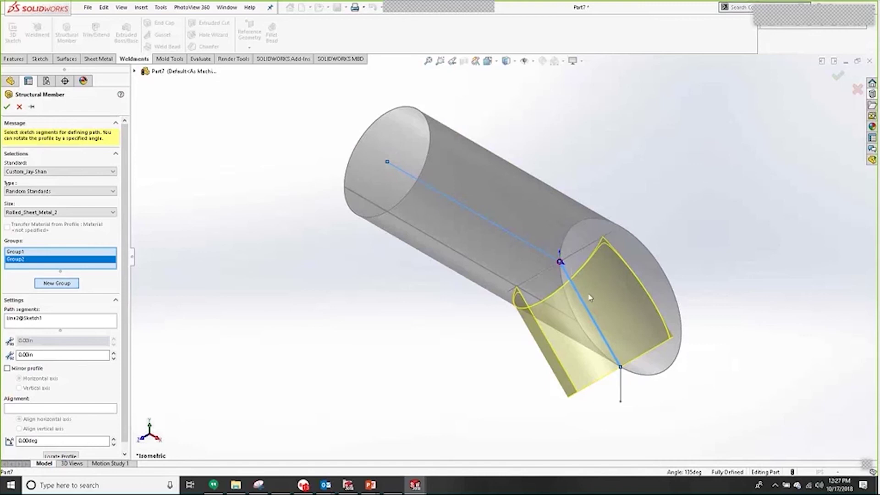
pyautogui.click(560, 263)
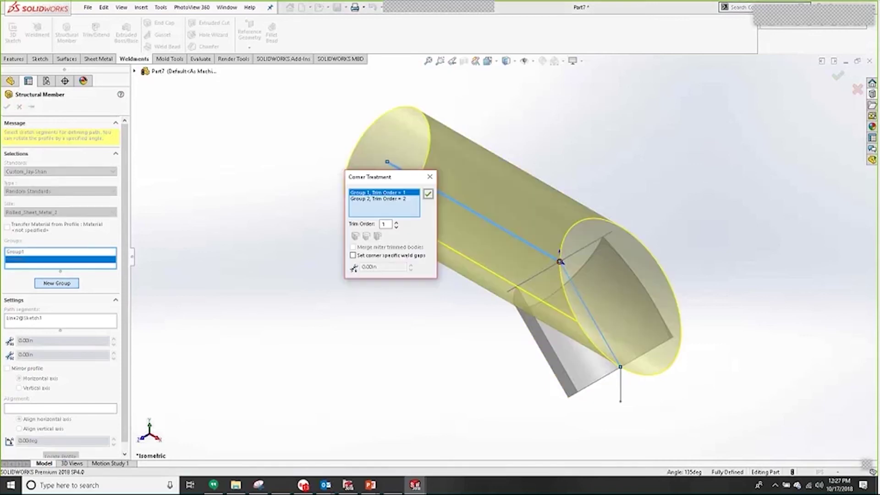
pyautogui.click(396, 223)
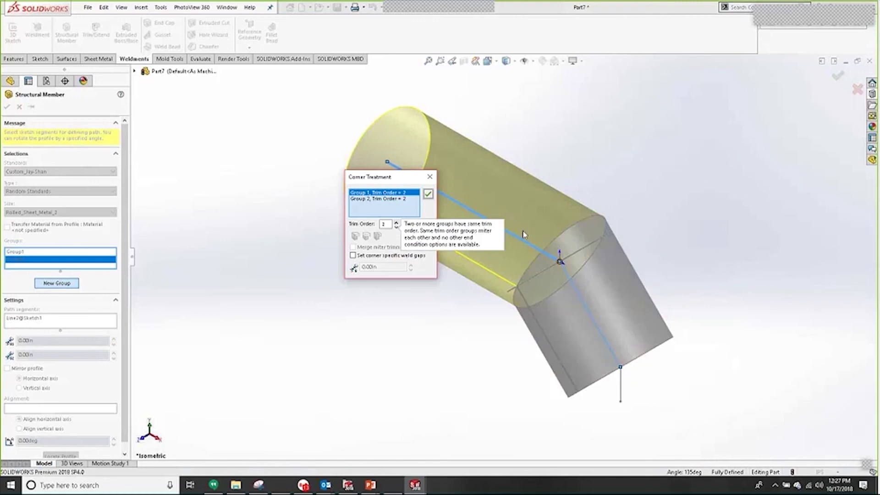
pyautogui.click(429, 194)
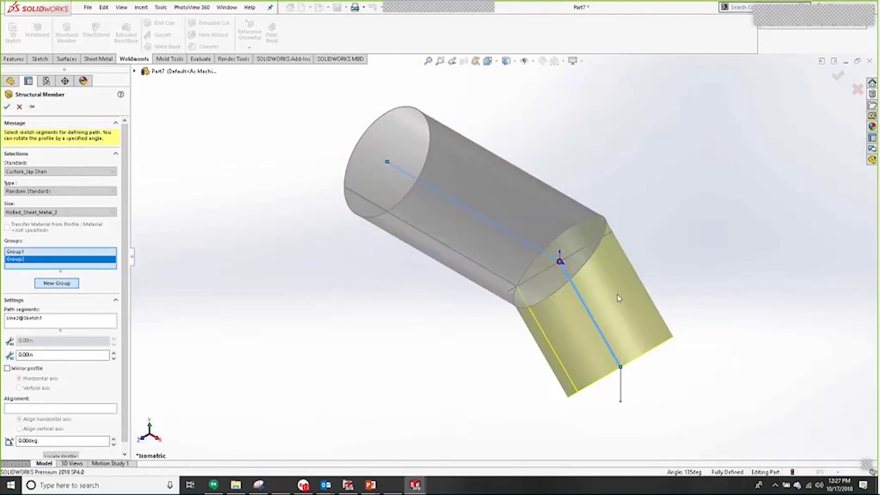
# - Add the vertical line as a third group and miter its corner with the sloping member by giving both the same trim order
pyautogui.click(77, 288)
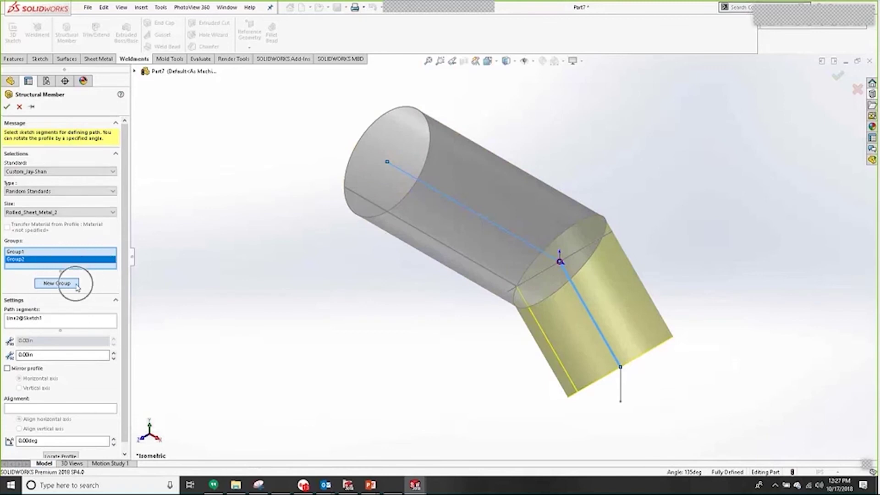
pyautogui.click(620, 393)
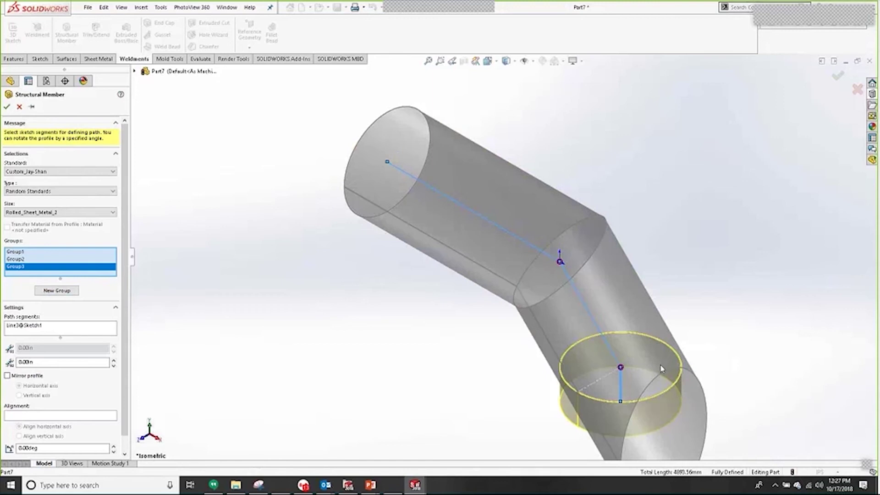
pyautogui.click(621, 368)
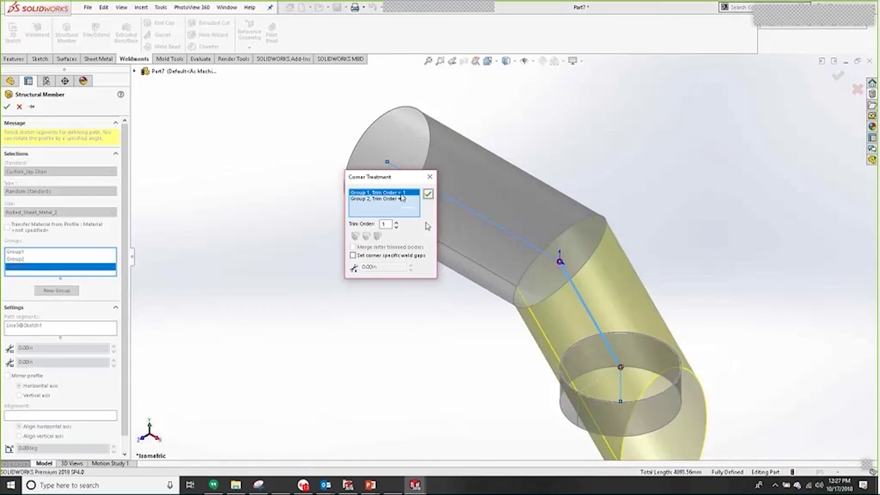
pyautogui.click(396, 222)
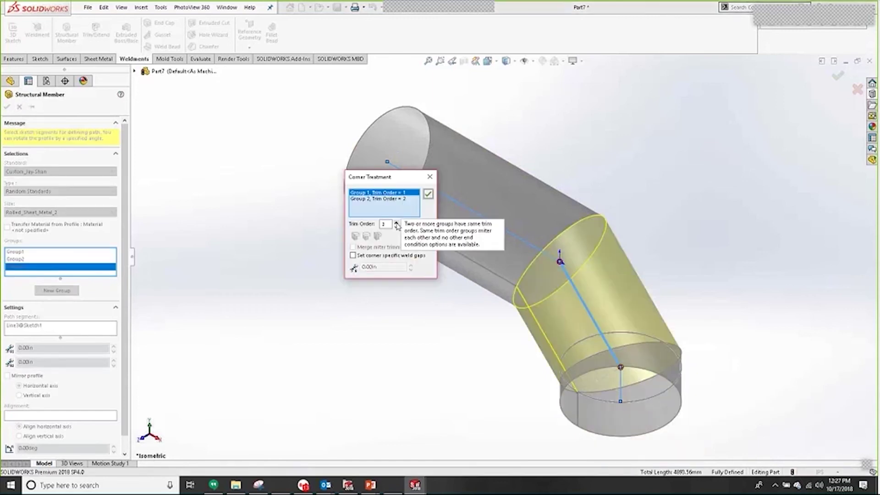
pyautogui.click(432, 199)
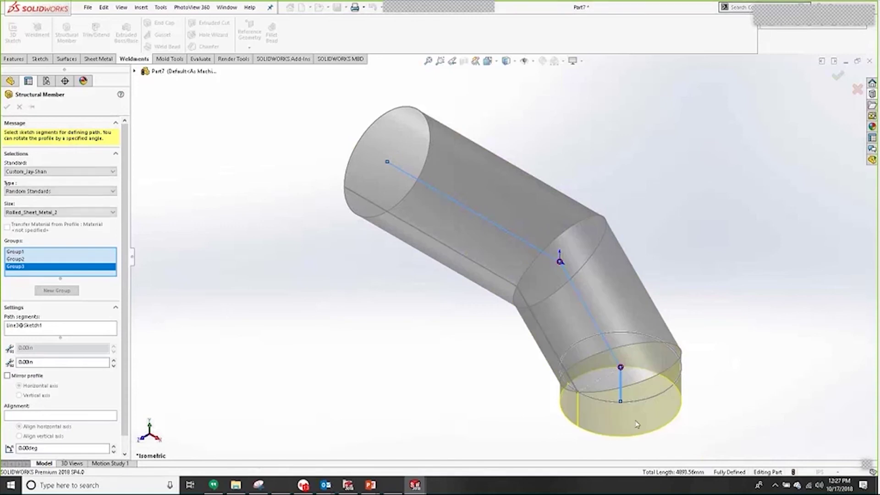
# - Set the profile rotation angle of Group1, the horizontal member, to 90°
pyautogui.click(67, 260)
pyautogui.click(65, 251)
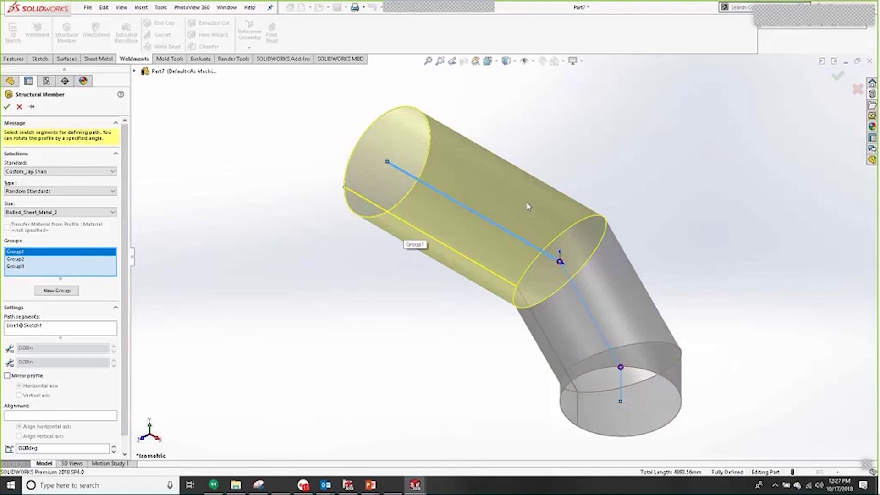
pyautogui.keyDown('ctrl'); pyautogui.moveTo(579, 338); pyautogui.dragTo(563, 321, button='middle'); pyautogui.keyUp('ctrl')
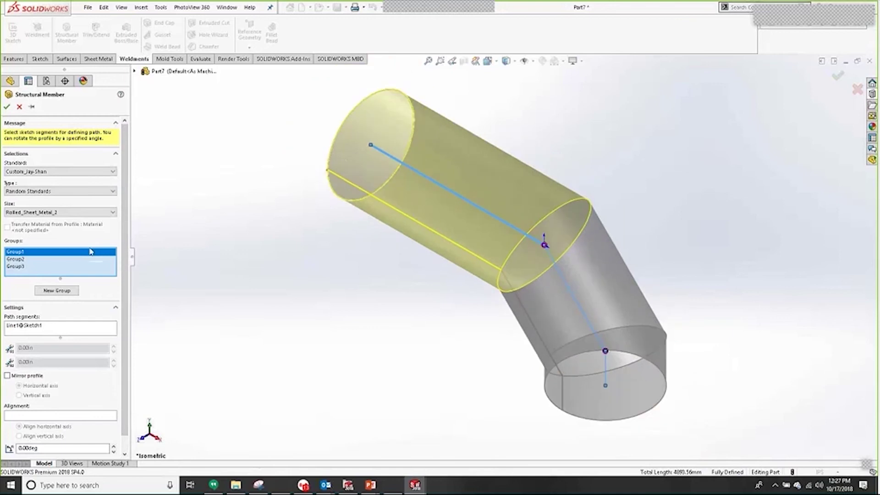
pyautogui.scroll(-1, 127, 298)
pyautogui.scroll(-1, 127, 298)
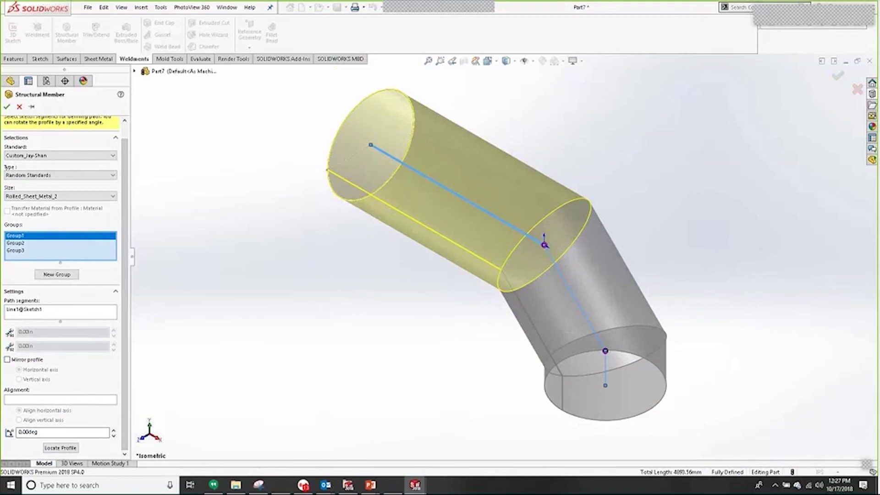
pyautogui.click(27, 431)
pyautogui.write('90')
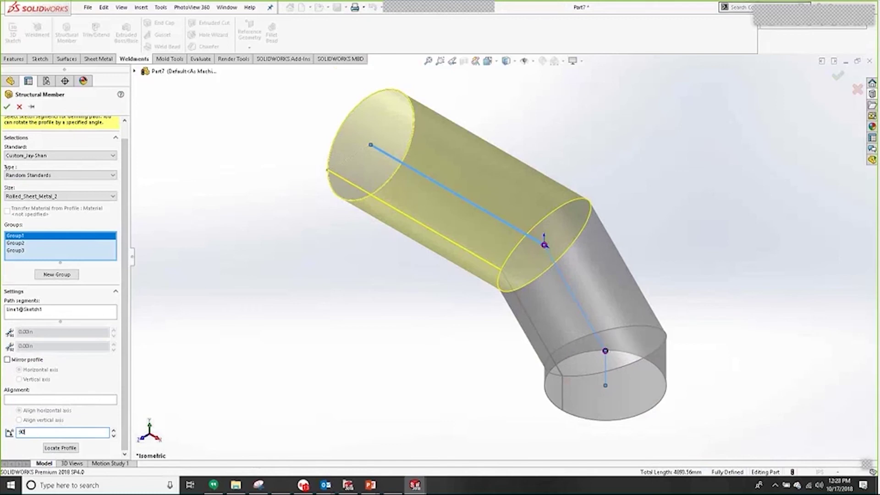
pyautogui.press('Return')
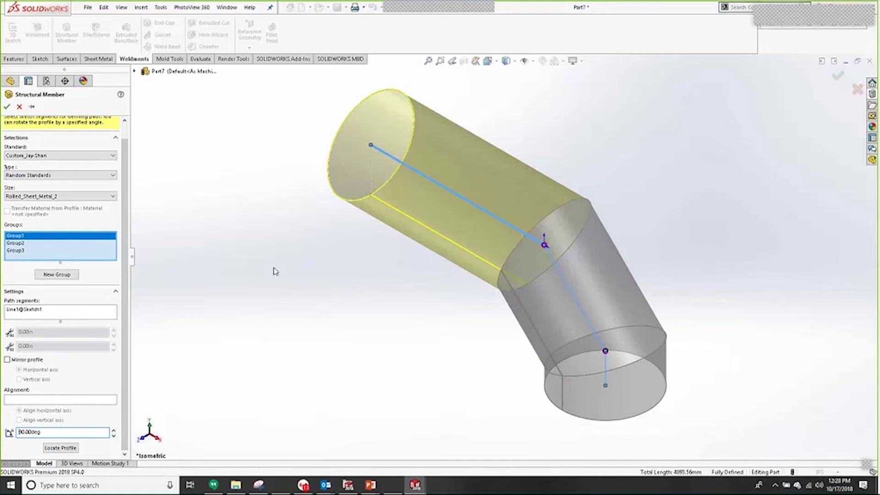
# - Set the profile rotation angle of Group3, the vertical member, to 90° and accept the structural members
pyautogui.click(24, 244)
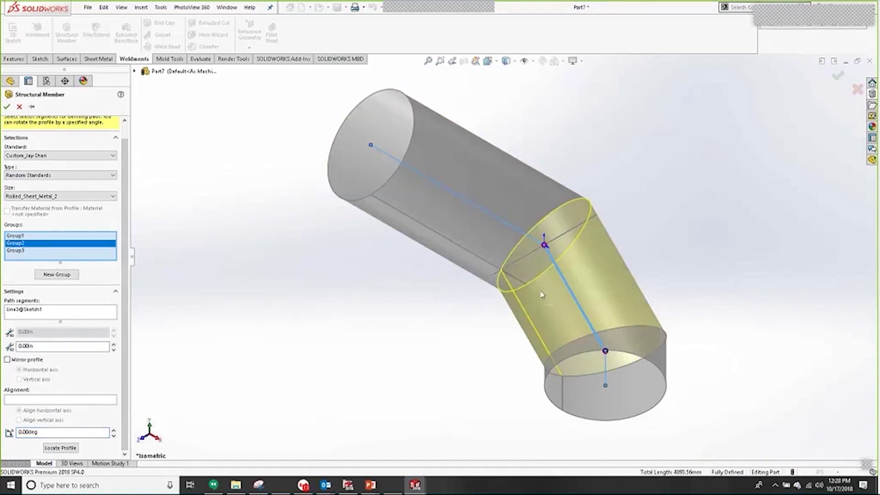
pyautogui.moveTo(482, 319); pyautogui.dragTo(470, 342, button='middle')
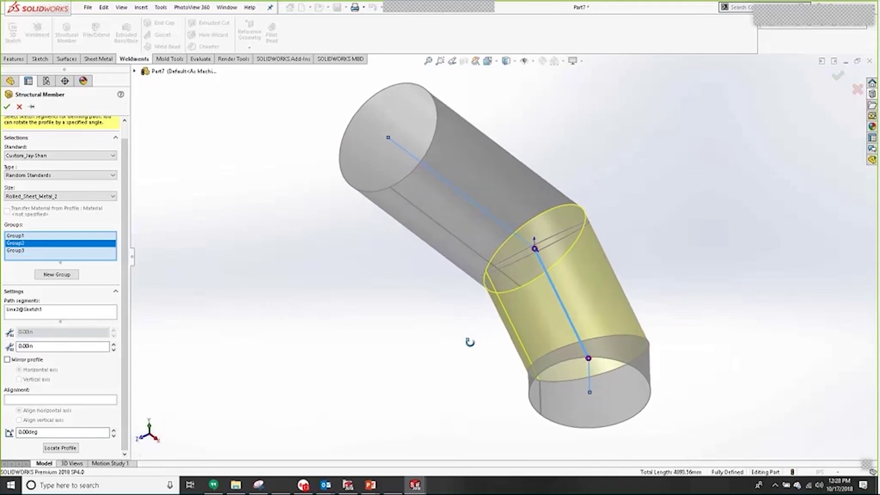
pyautogui.click(18, 251)
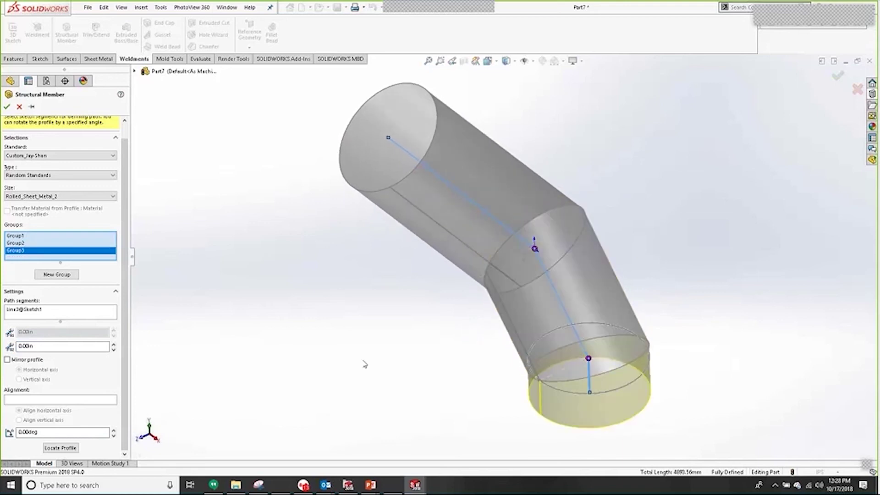
pyautogui.doubleClick(28, 432)
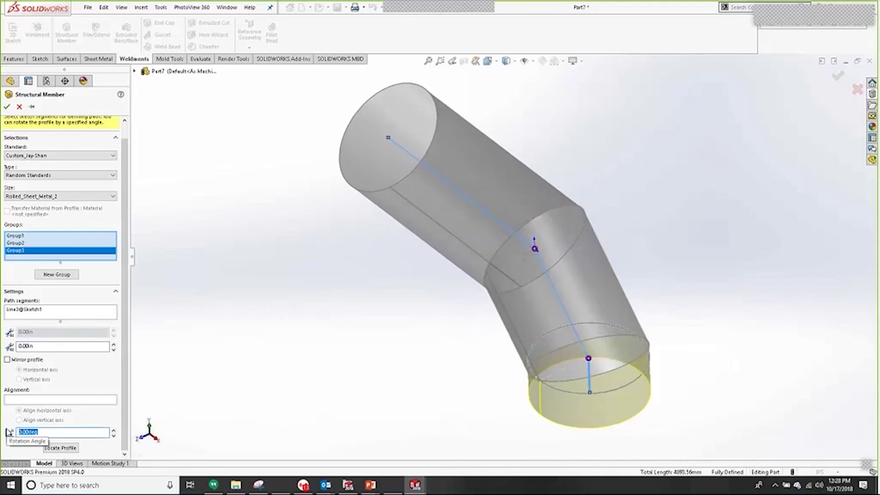
pyautogui.write('30')
pyautogui.press('Return')
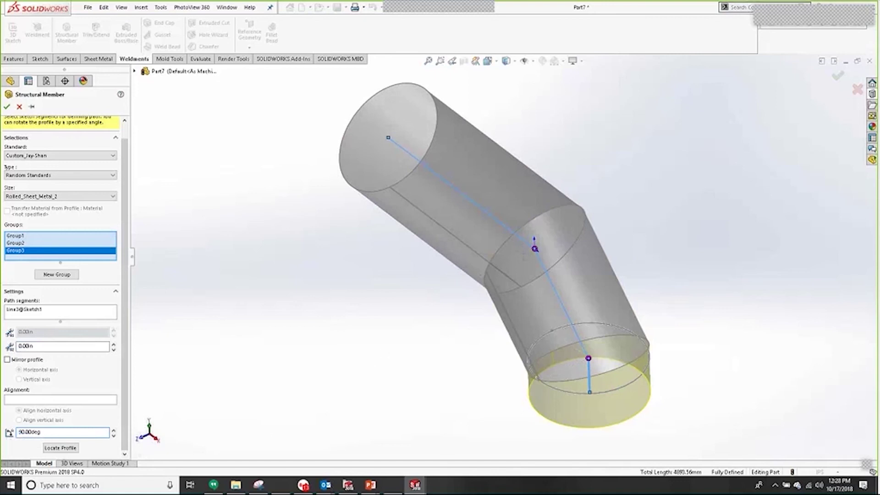
pyautogui.click(7, 107)
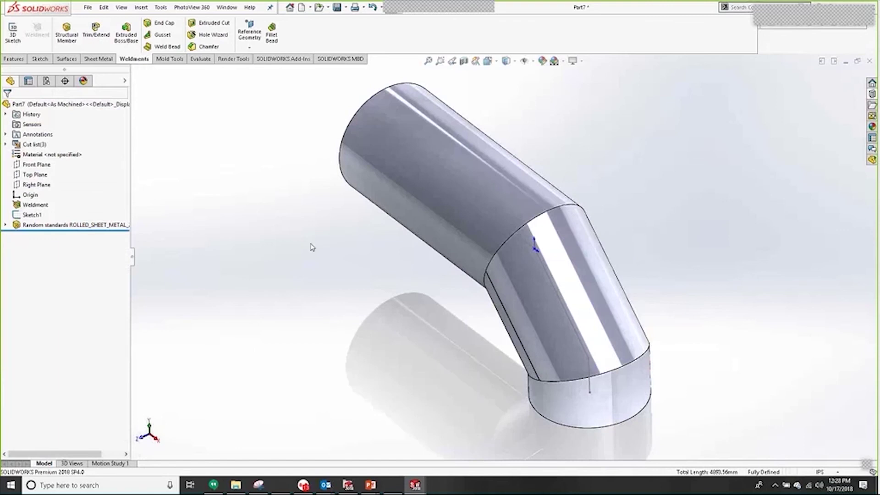
pyautogui.moveTo(25, 233)
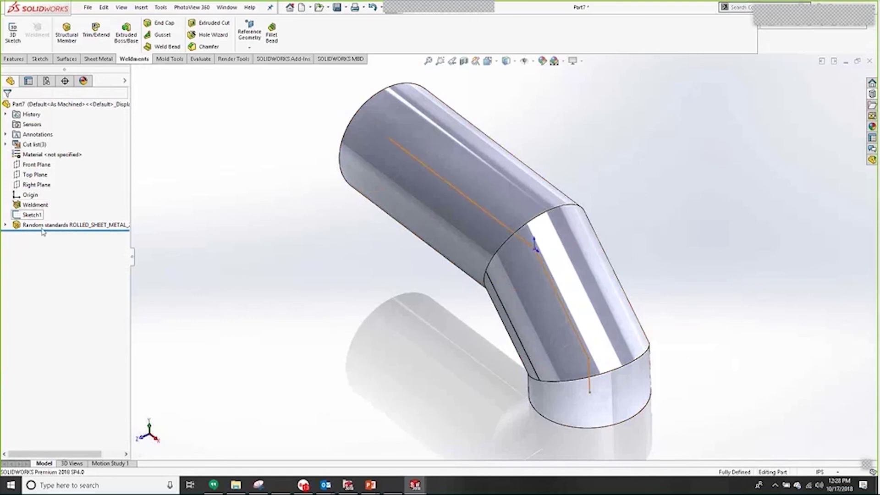
pyautogui.hotkey('ctrl', 'Tab')
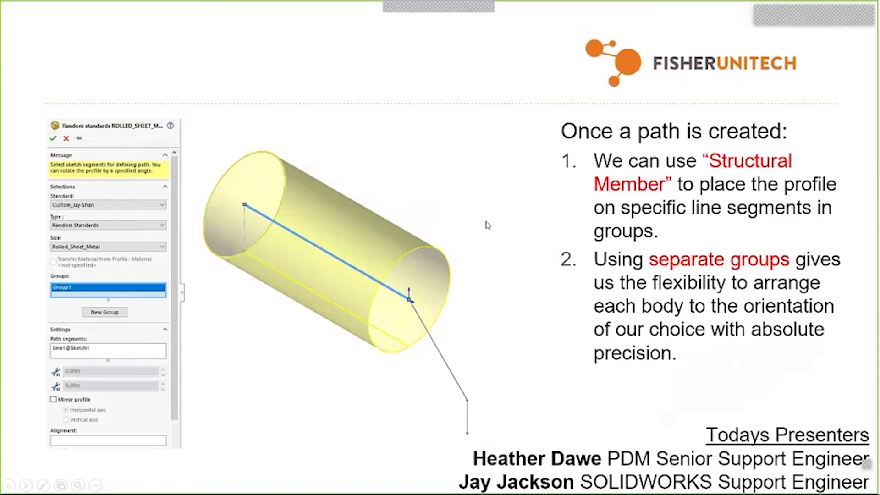
pyautogui.press('Right')
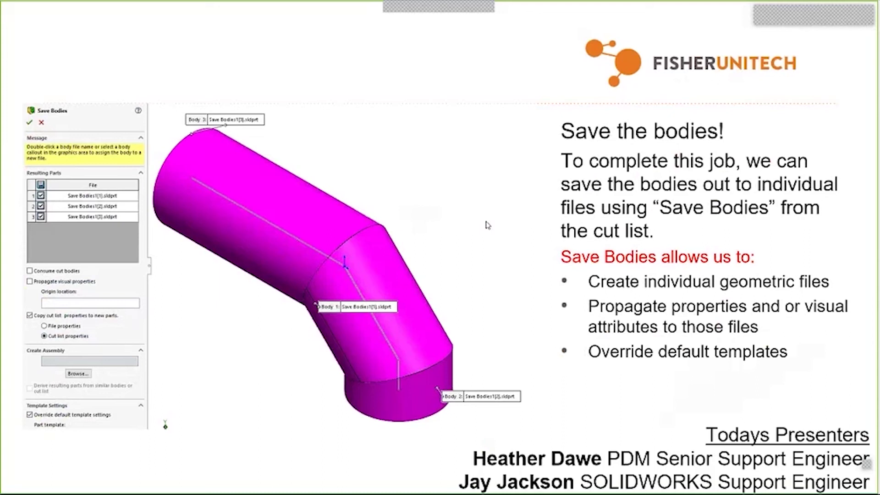
pyautogui.hotkey('alt', 'Tab')
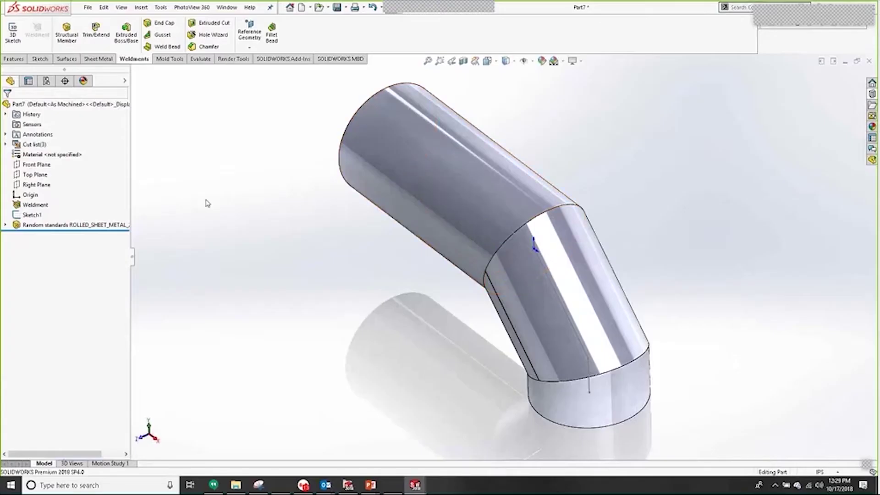
# - Expand the cut list to view its individual items
pyautogui.rightClick(21, 144)
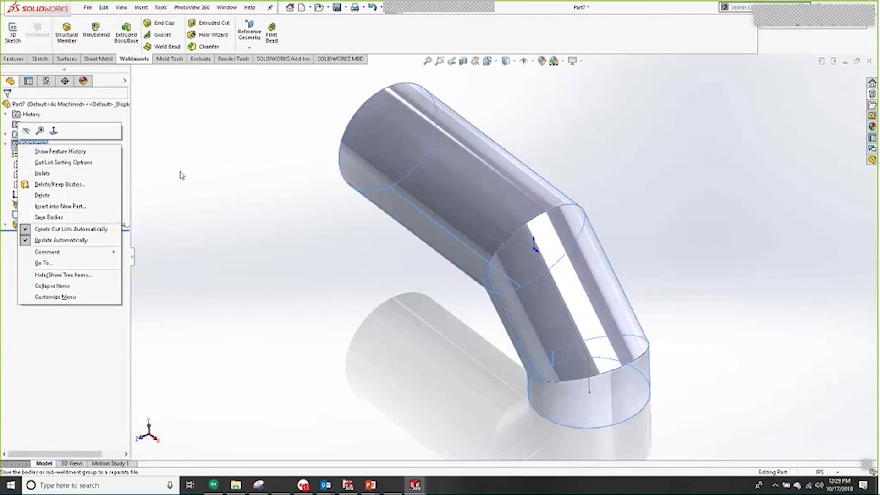
pyautogui.click(3, 149)
pyautogui.click(4, 145)
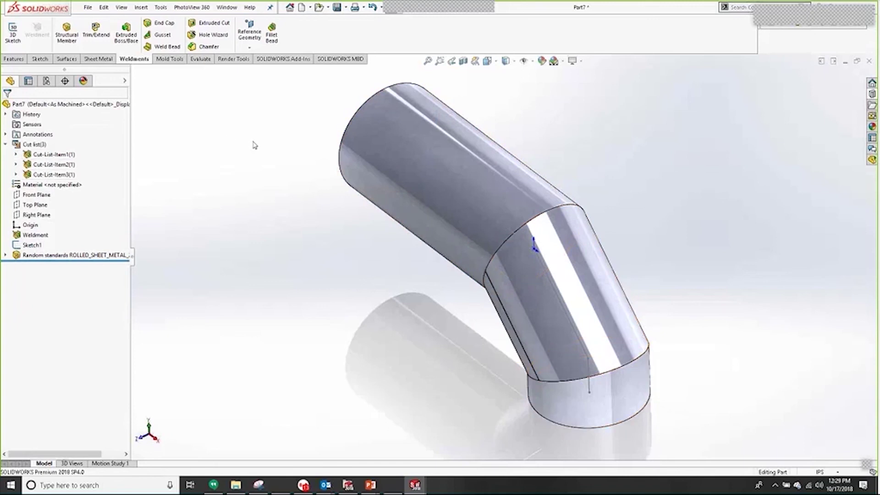
# - Save the part as Rolled_Elbow in the Straight From Support folder 10-17-2018, replacing the existing file
pyautogui.click(338, 7)
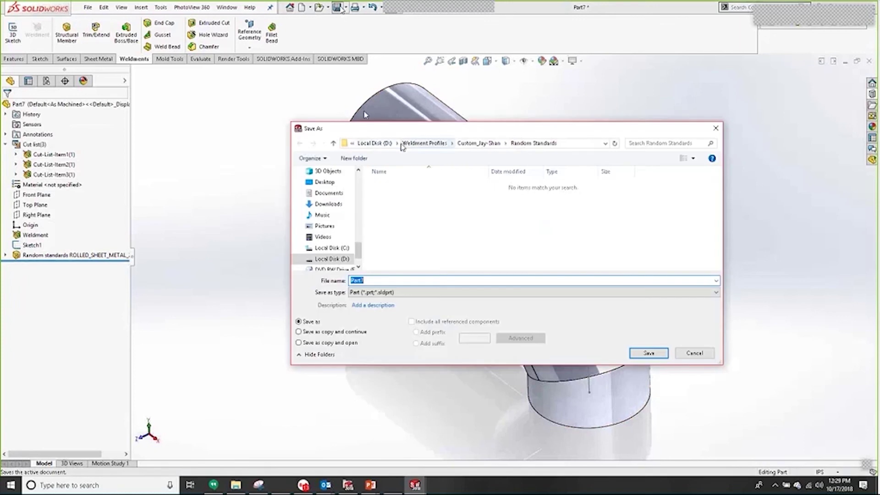
pyautogui.scroll(-5, 333, 229)
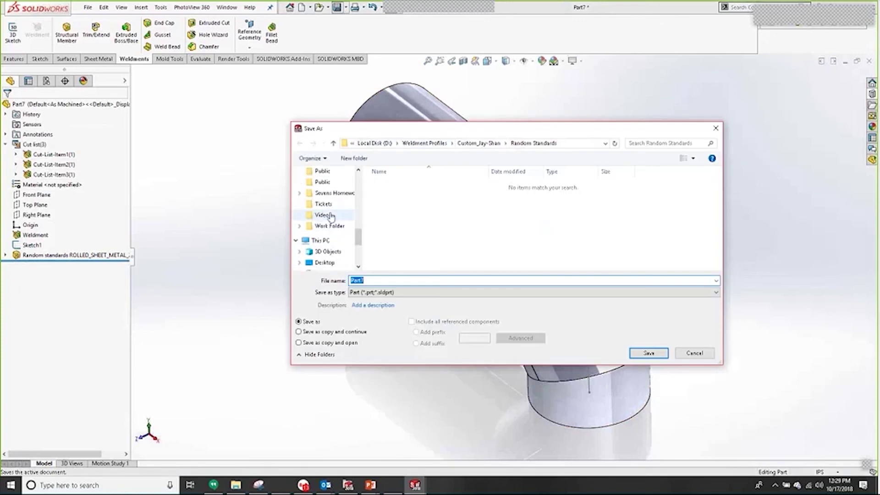
pyautogui.scroll(-8, 330, 211)
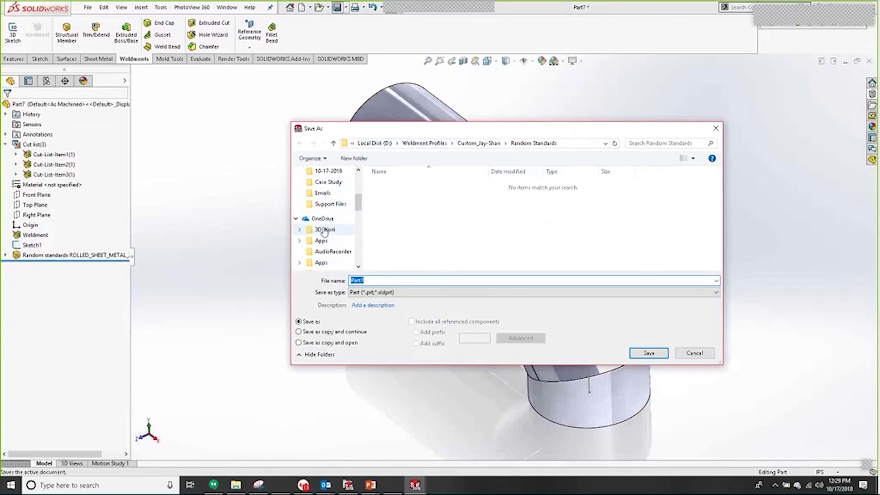
pyautogui.click(326, 229)
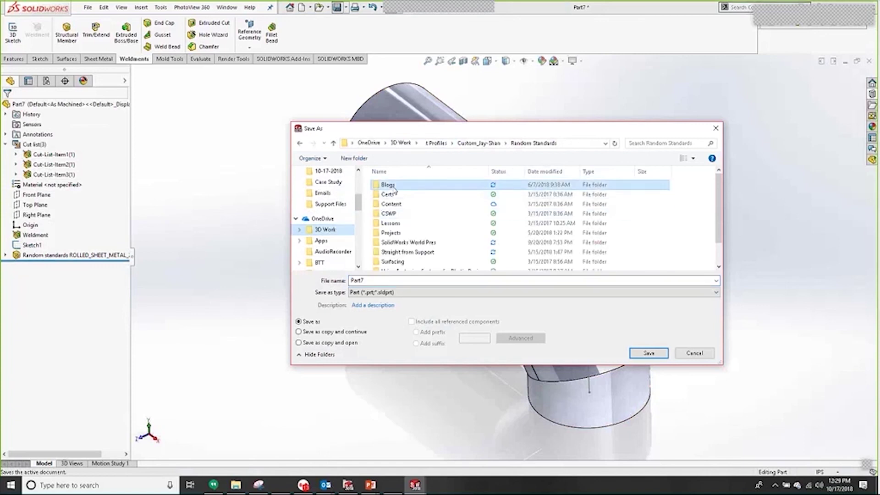
pyautogui.doubleClick(403, 243)
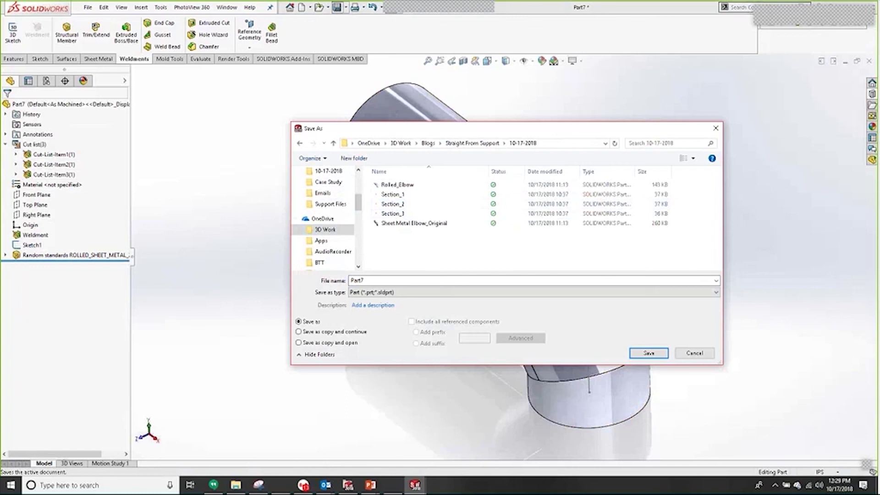
pyautogui.click(648, 354)
pyautogui.click(465, 246)
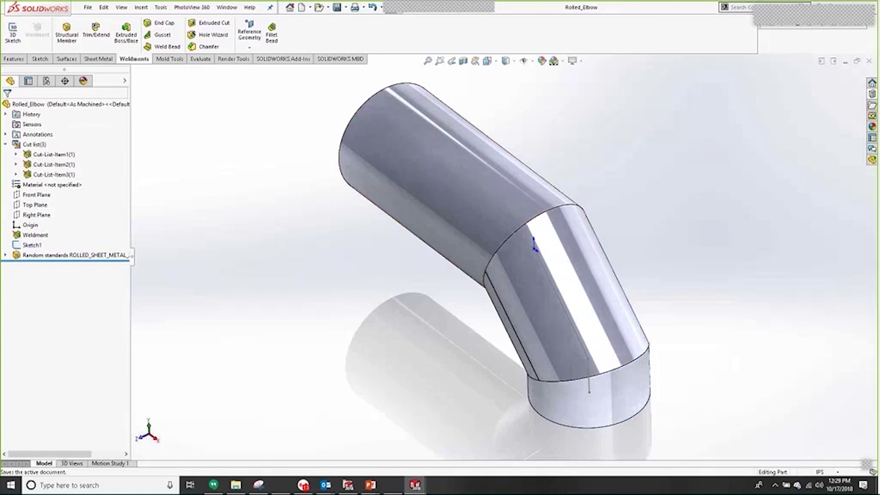
# - Start Save Bodies from the cut list and select all bodies for saving
pyautogui.rightClick(30, 145)
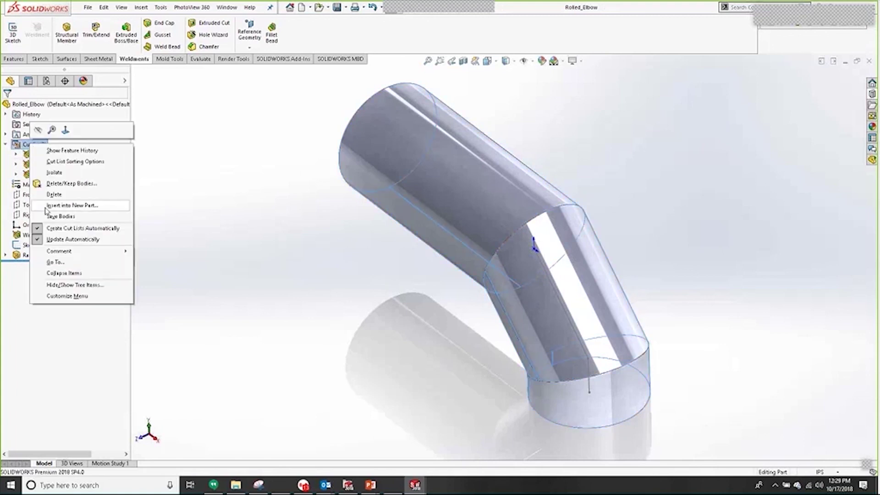
pyautogui.click(60, 216)
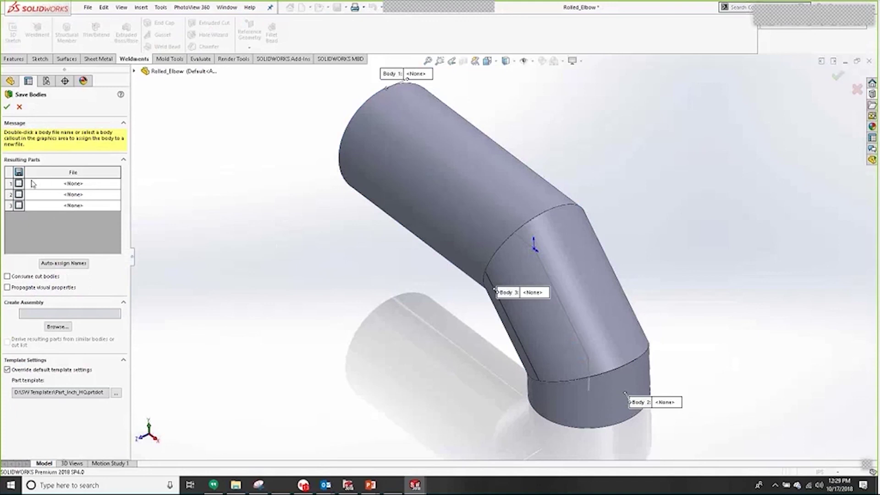
pyautogui.click(19, 171)
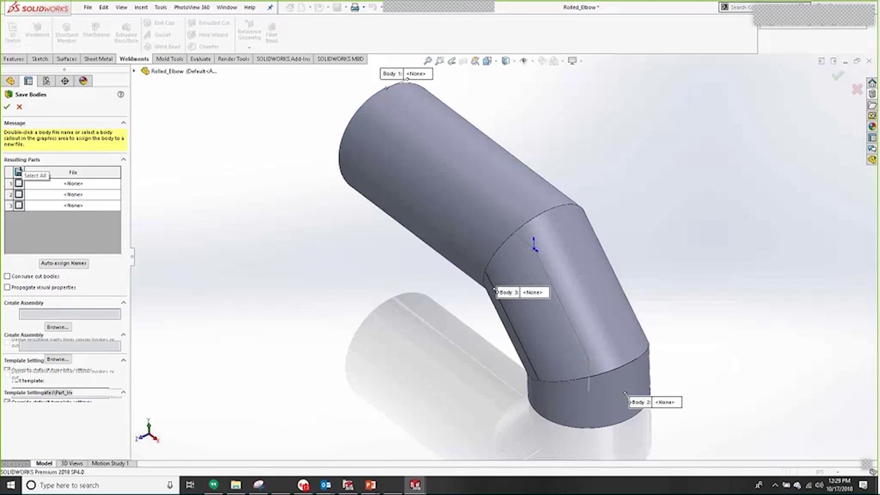
# - Assign the first body to the file Section_1, replacing the existing part of that name
pyautogui.doubleClick(60, 184)
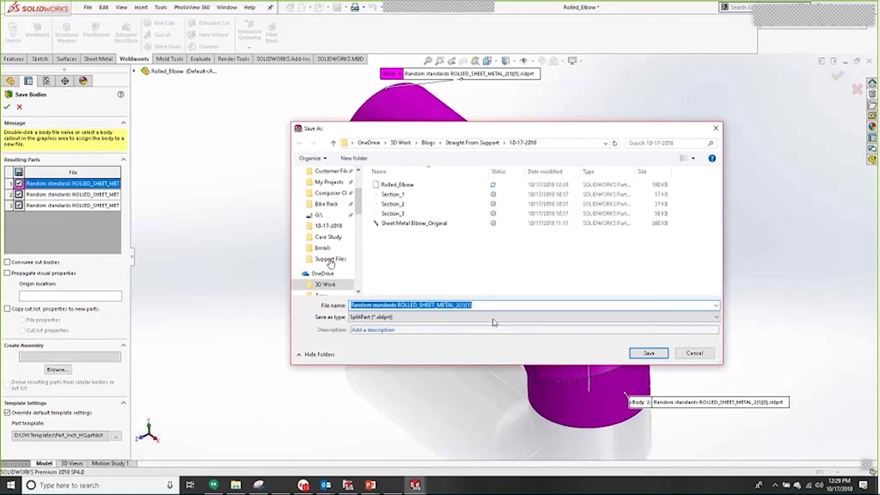
pyautogui.write('Section')
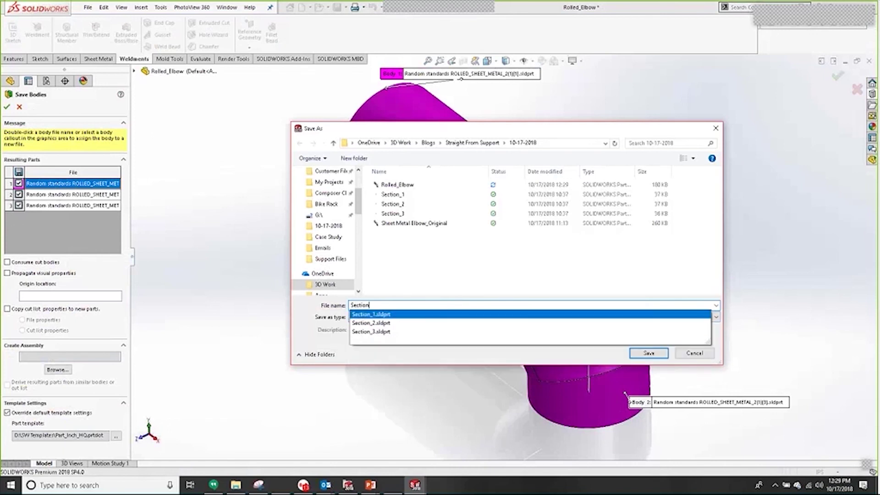
pyautogui.click(393, 198)
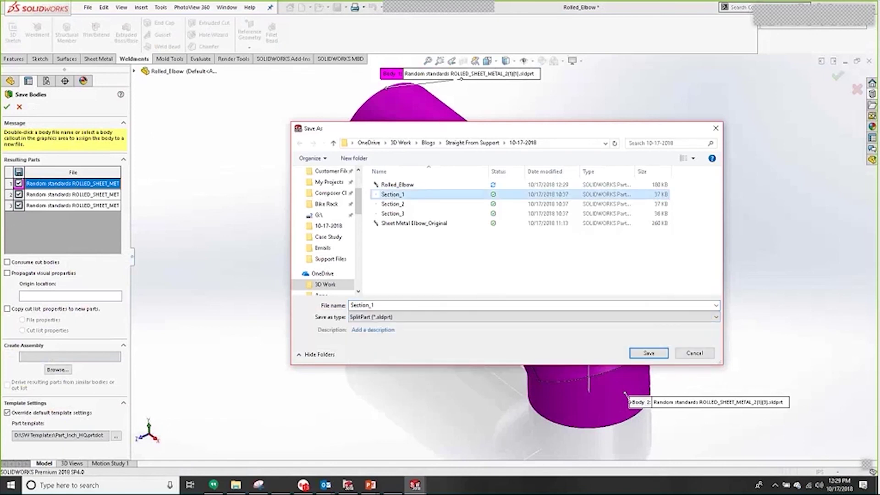
pyautogui.click(655, 355)
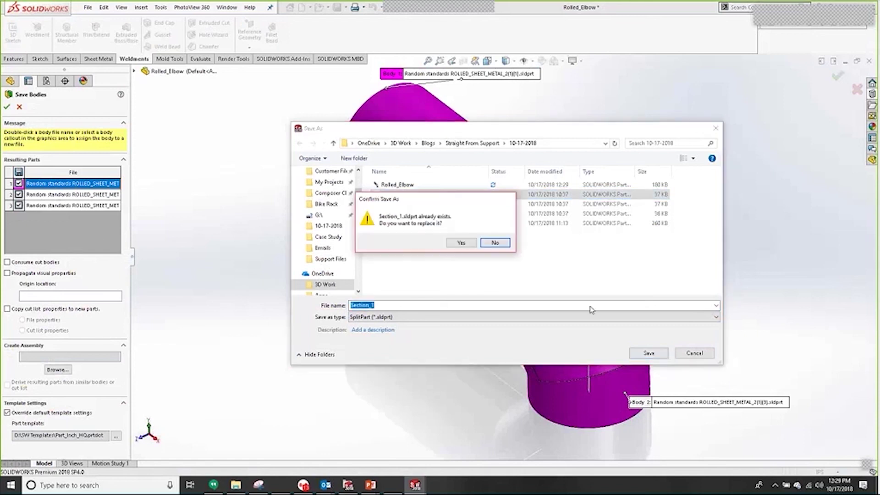
pyautogui.click(464, 243)
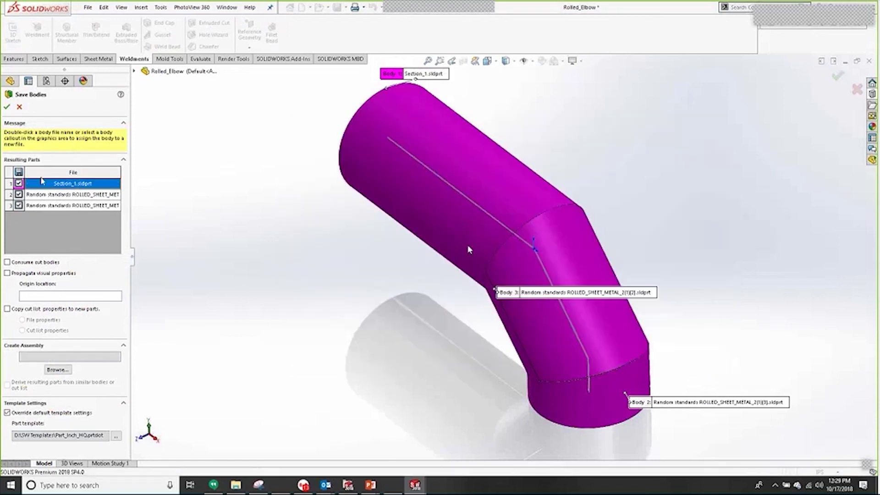
# - Assign the second body to the file Section_2, replacing the existing part of that name
pyautogui.doubleClick(60, 198)
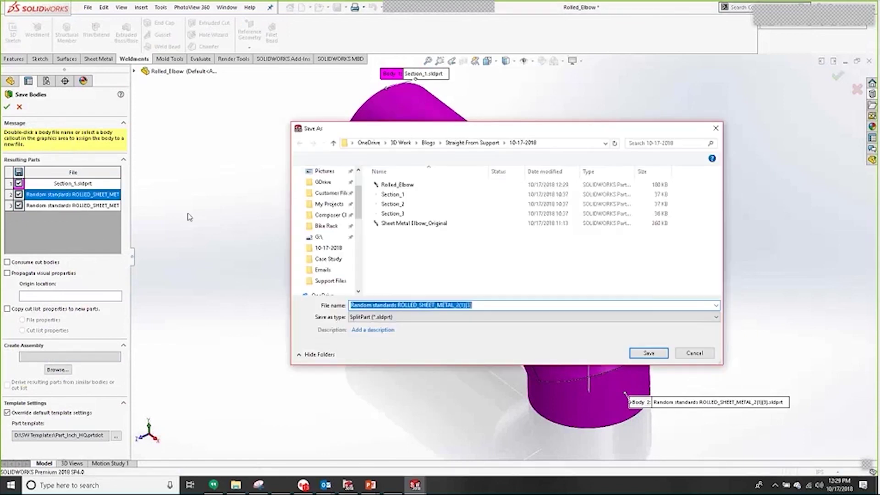
pyautogui.click(393, 204)
pyautogui.click(647, 353)
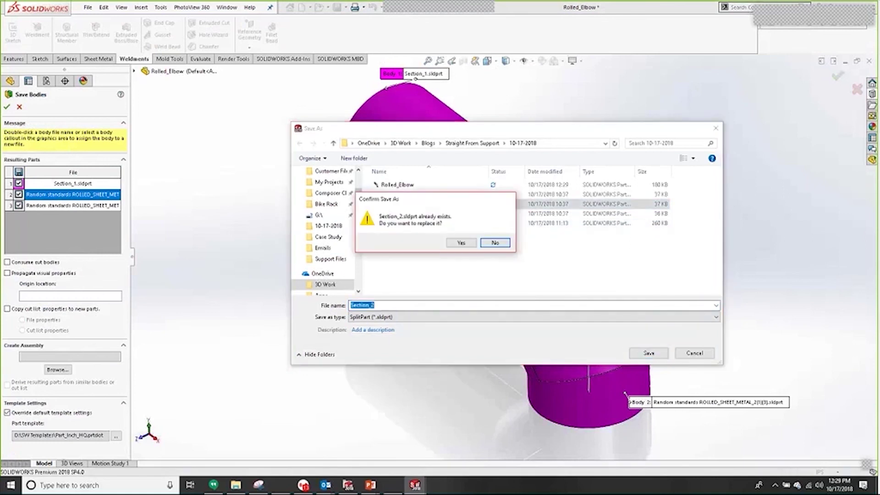
pyautogui.click(472, 246)
# - Assign the third body to the file Section_3, replacing the existing part of that name
pyautogui.doubleClick(88, 205)
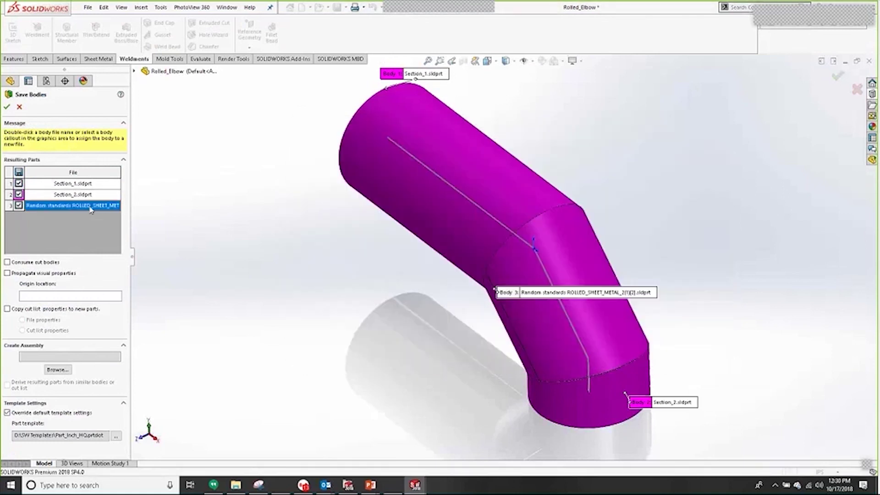
pyautogui.doubleClick(409, 214)
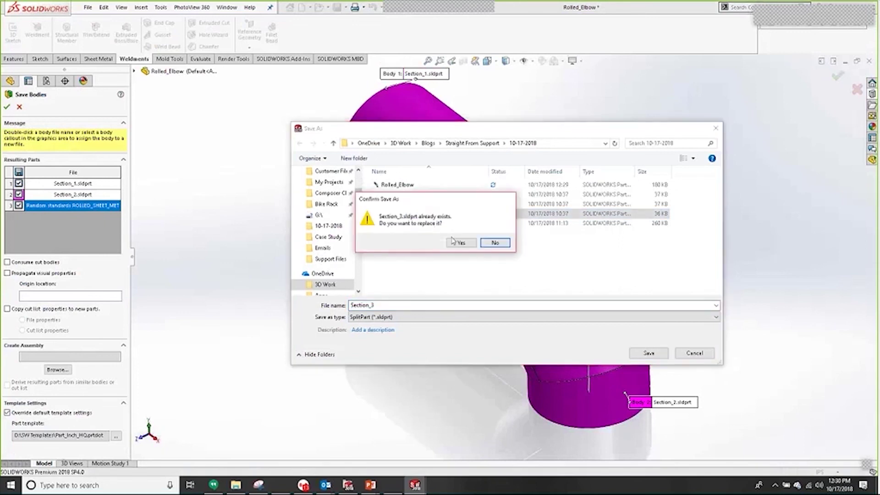
pyautogui.click(461, 246)
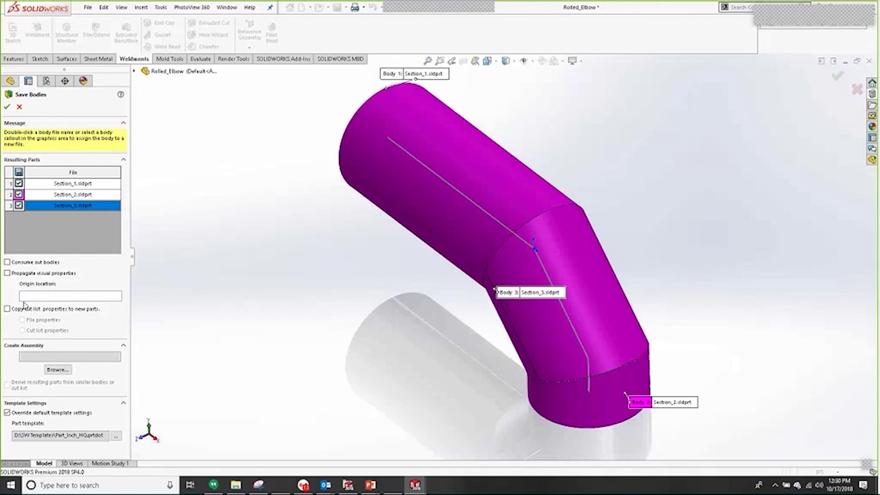
# - Copy the cut list properties to the new parts and save the bodies, changing the derived parts' units to those of the base part
pyautogui.click(7, 309)
pyautogui.click(31, 331)
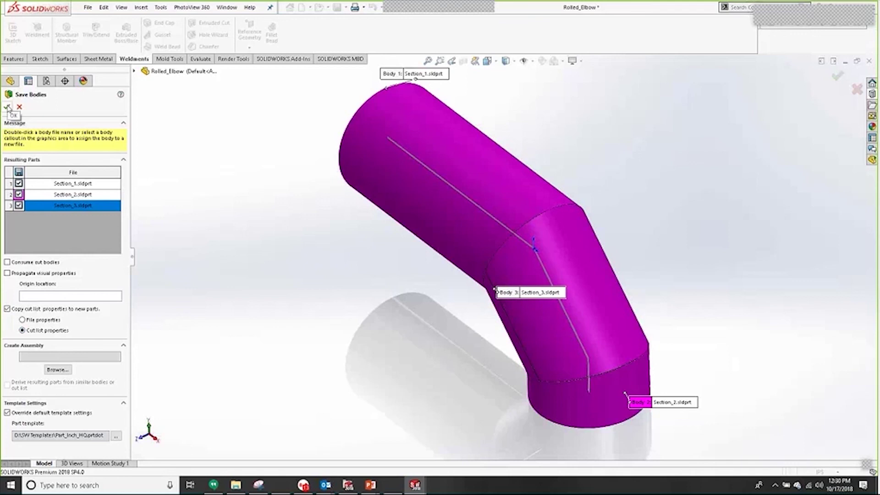
pyautogui.click(7, 108)
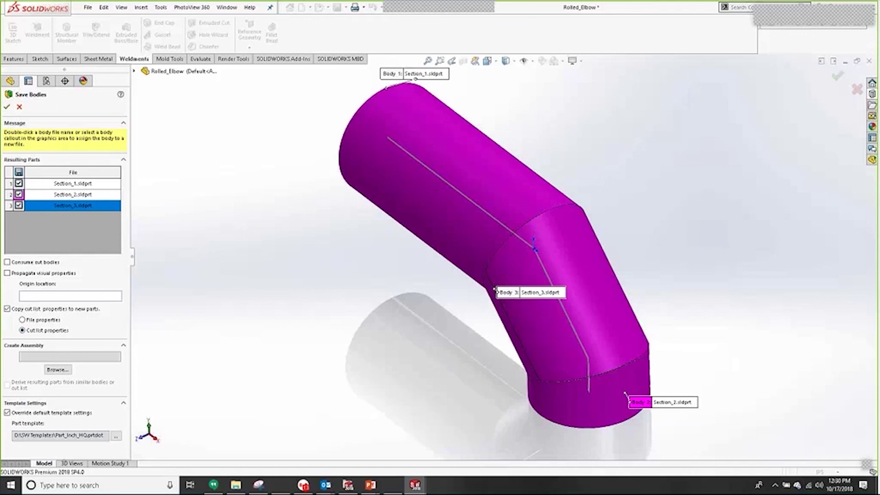
pyautogui.click(8, 107)
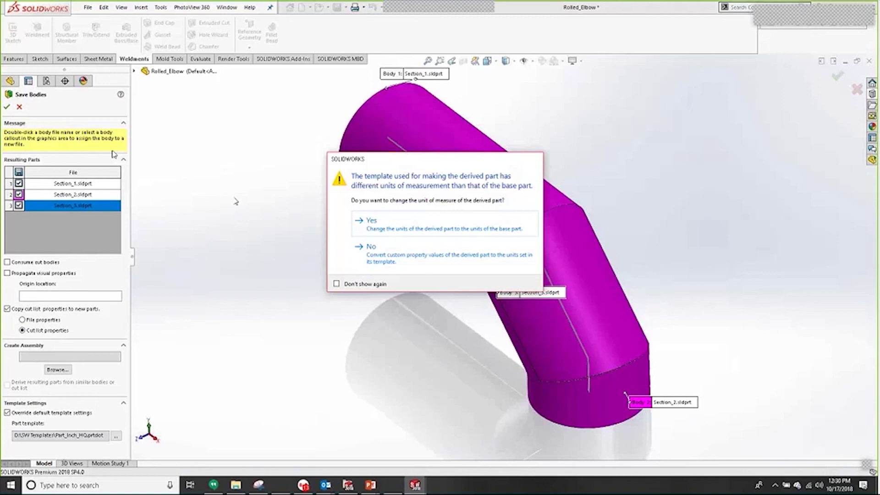
pyautogui.click(434, 227)
pyautogui.click(433, 226)
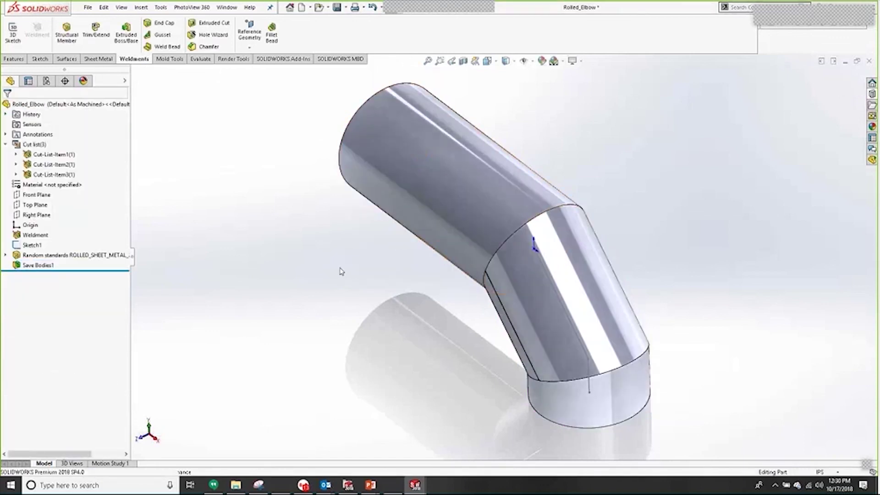
# - Collapse the cut list and open the saved Section_1 part
pyautogui.click(5, 145)
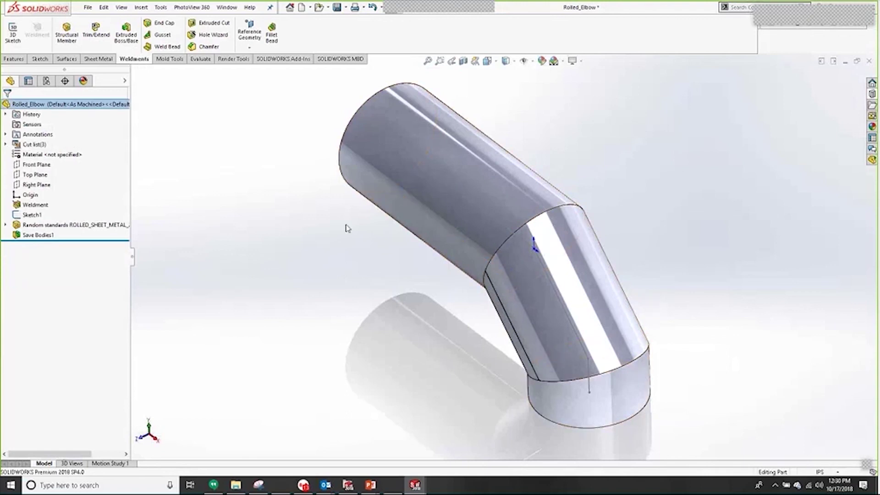
pyautogui.click(319, 8)
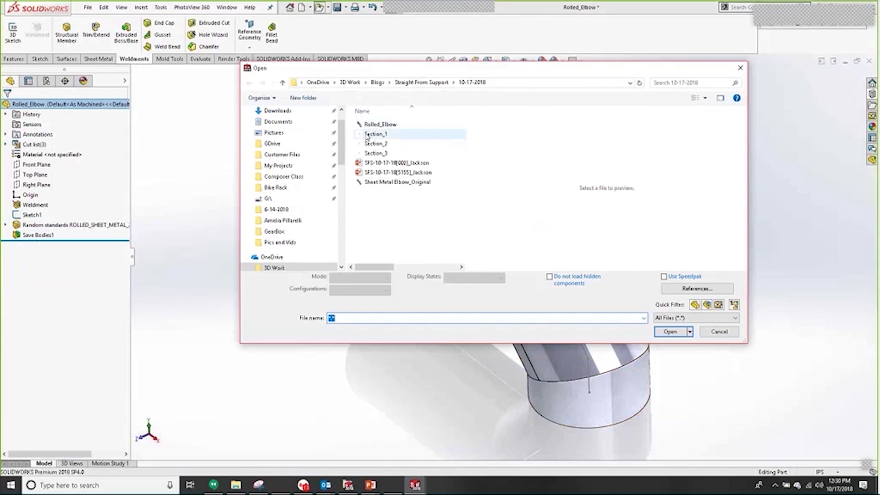
pyautogui.click(366, 134)
pyautogui.click(670, 331)
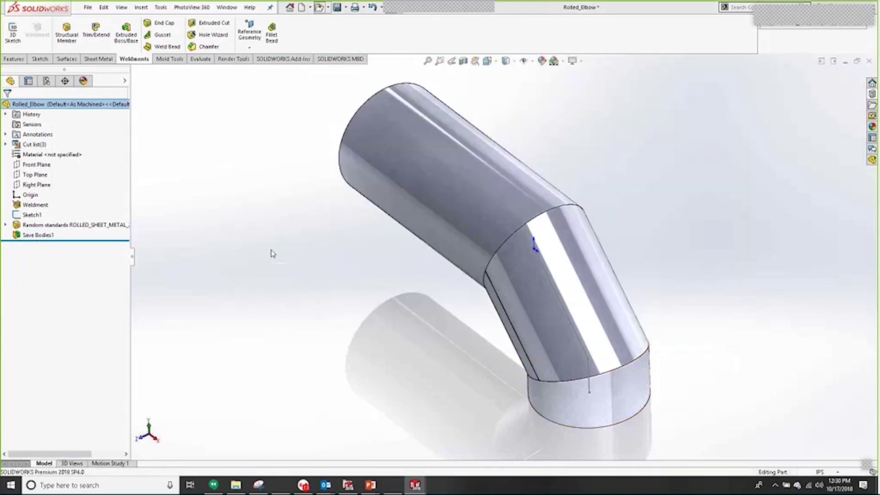
pyautogui.hotkey('alt', 'Tab')
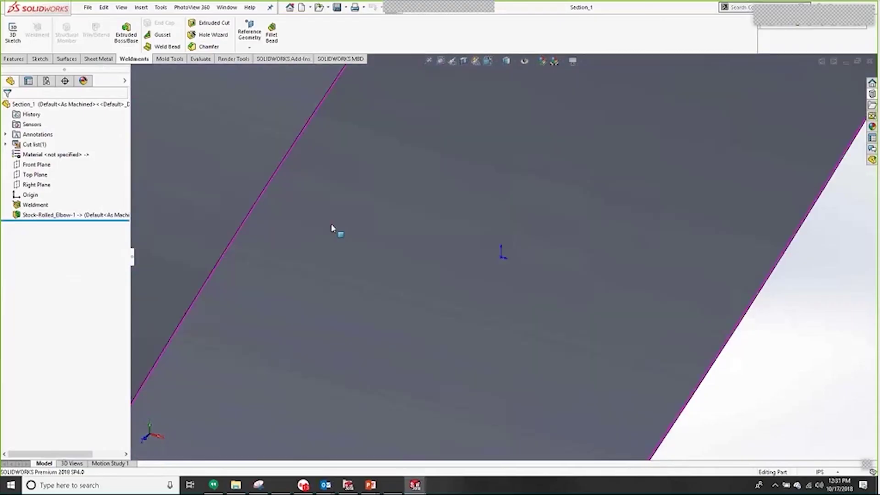
pyautogui.press('f')
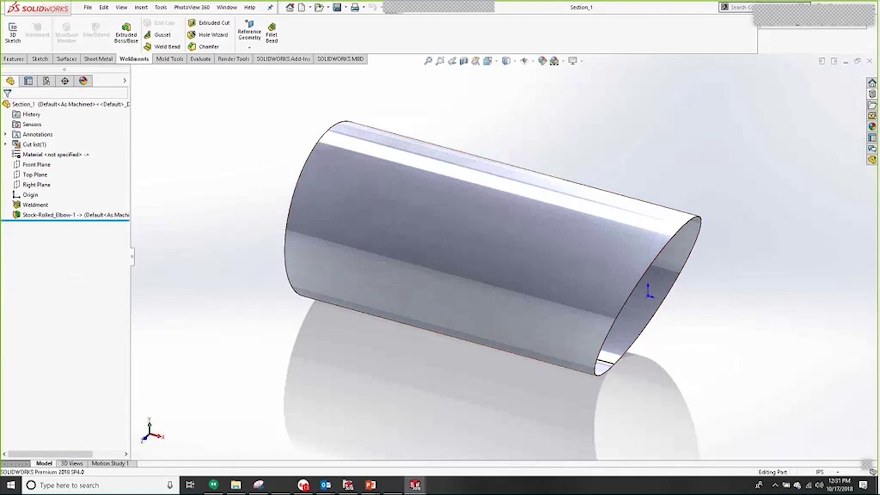
pyautogui.moveTo(477, 256); pyautogui.dragTo(573, 321, button='middle')
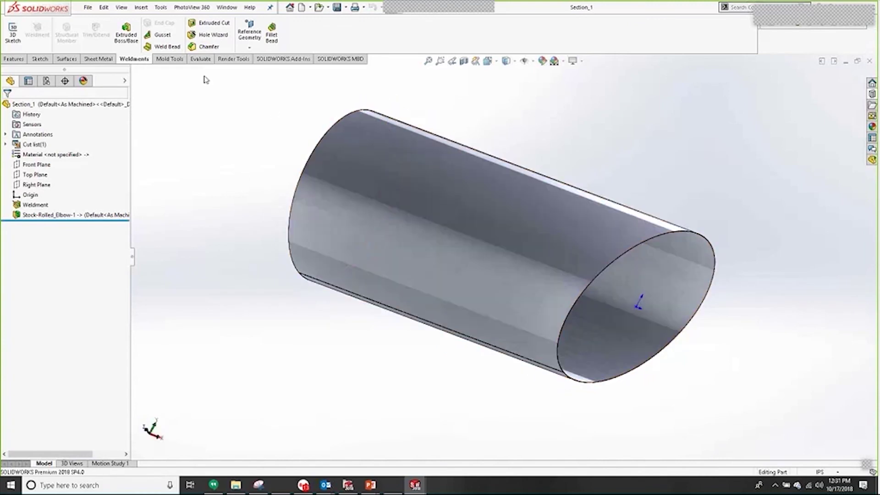
# - Insert sheet-metal bends in Section_1, using the long straight edge at the seam as the fixed edge
pyautogui.click(98, 59)
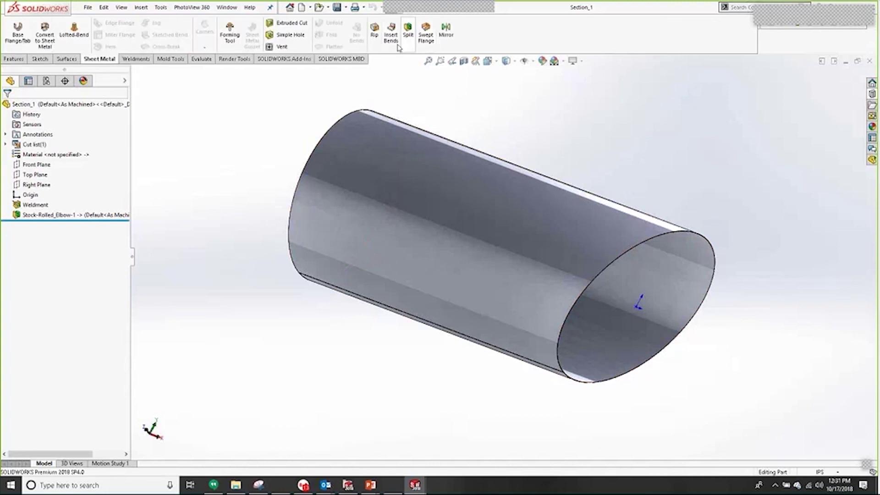
pyautogui.click(391, 34)
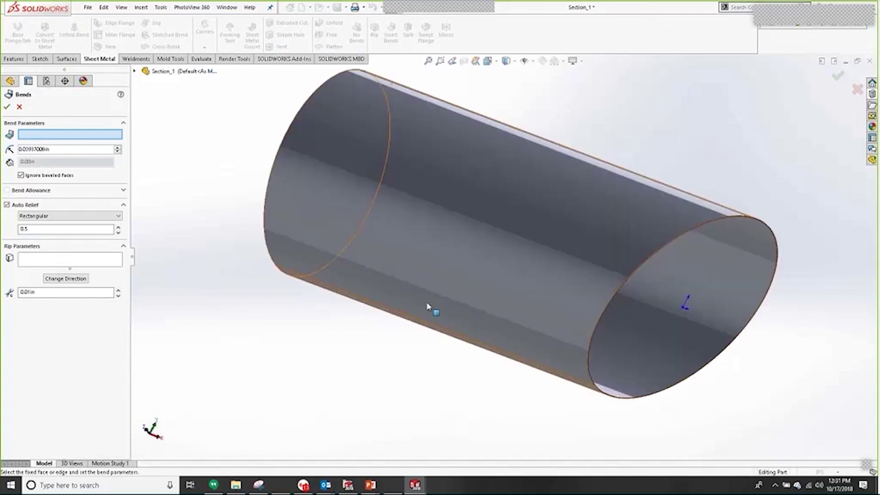
pyautogui.scroll(-5, 426, 305)
pyautogui.scroll(-2, 427, 312)
pyautogui.click(429, 330)
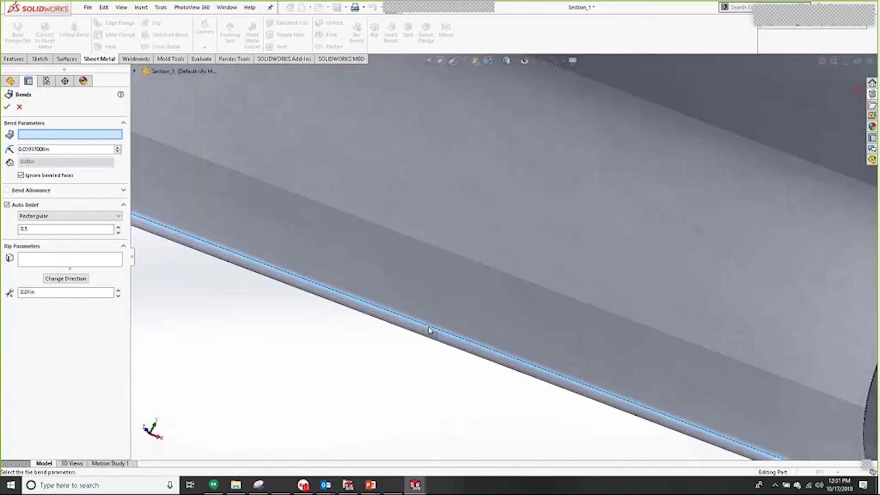
pyautogui.scroll(5, 429, 330)
pyautogui.click(6, 108)
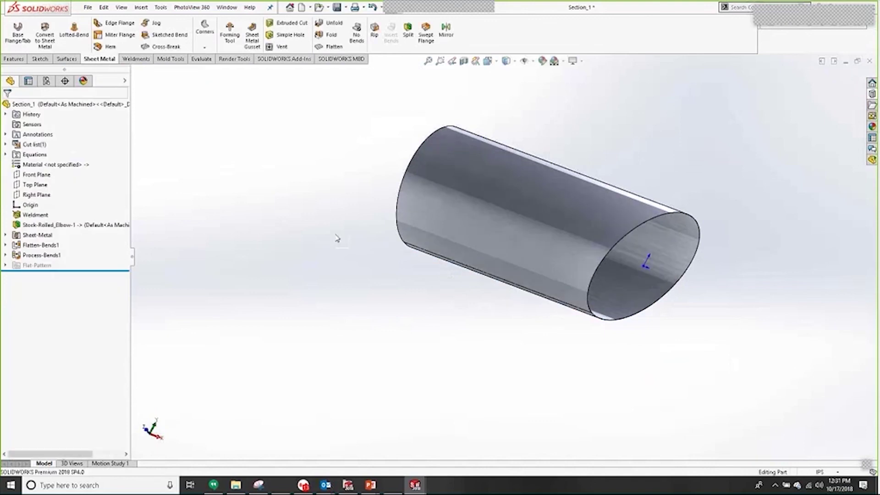
# - Show the flat pattern of the Section_1 cylinder using the Flatten command, viewed in isometric orientation
pyautogui.press('space')
pyautogui.click(418, 270)
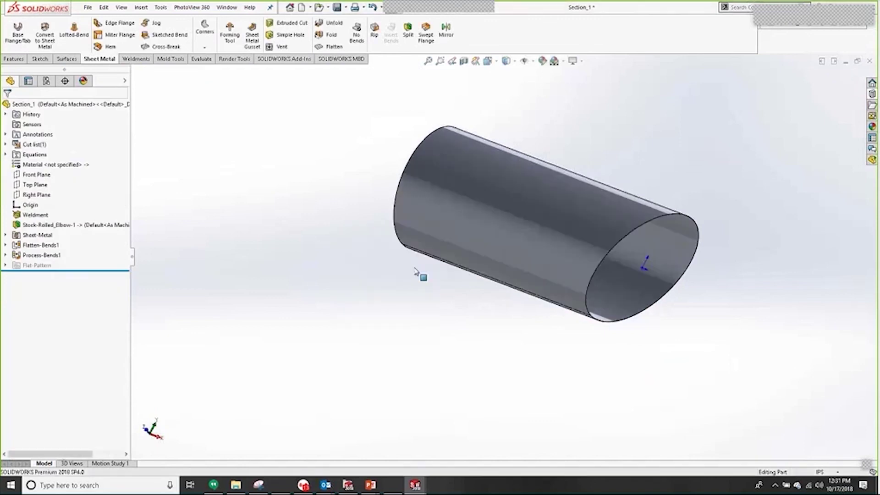
pyautogui.click(329, 47)
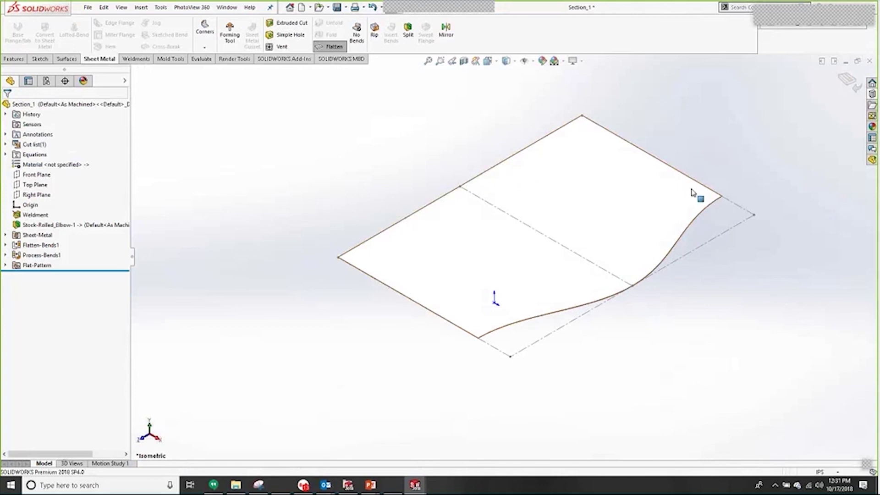
# - Expand Section_1's cut list and review the full list of properties for its sheet body, leaving them unchanged
pyautogui.click(5, 145)
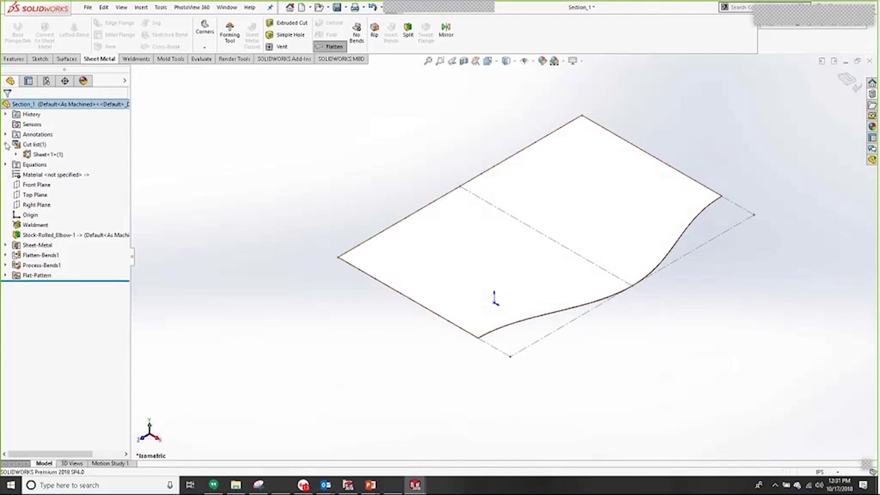
pyautogui.rightClick(26, 155)
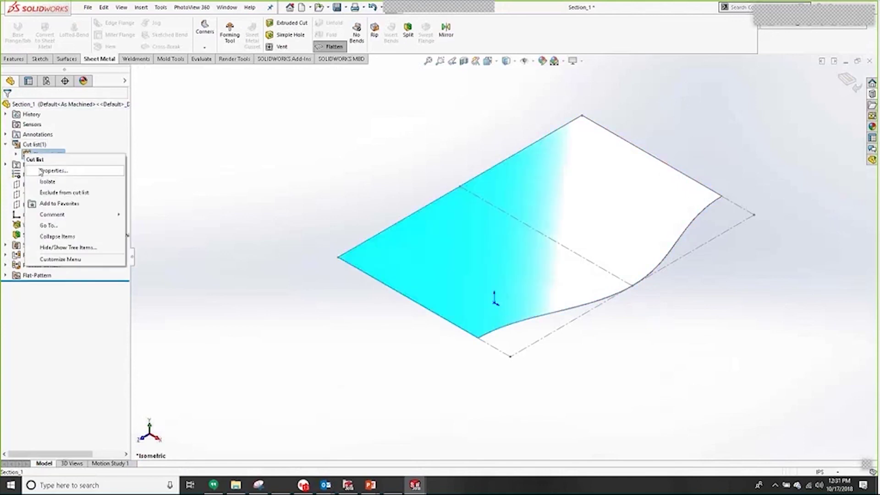
pyautogui.click(54, 170)
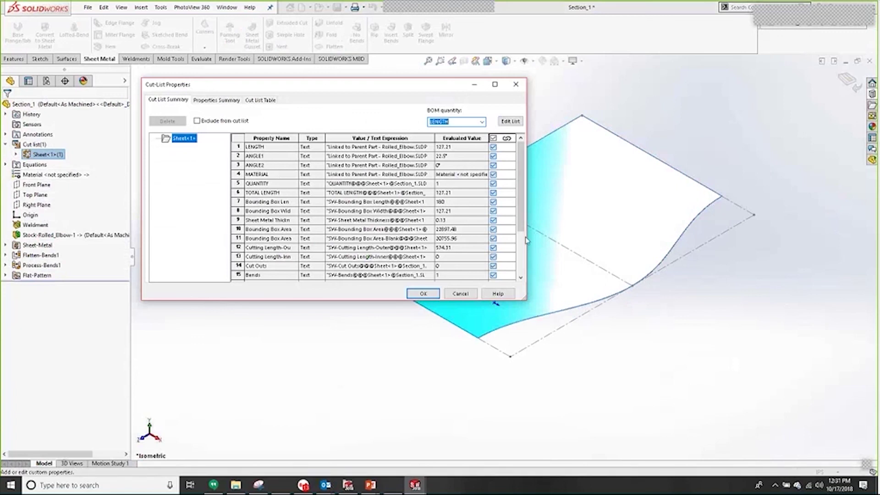
pyautogui.moveTo(521, 220)
pyautogui.mouseDown()
pyautogui.moveTo(521, 274)
pyautogui.moveTo(520, 231)
pyautogui.mouseUp()
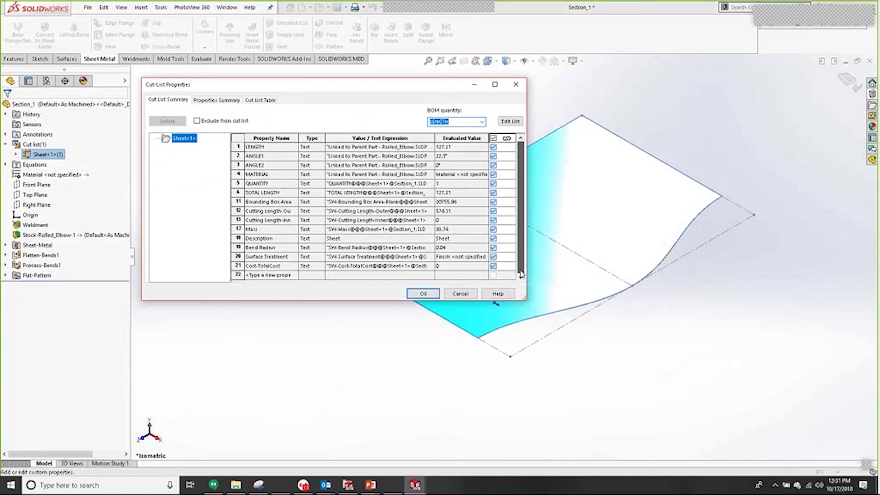
pyautogui.click(423, 294)
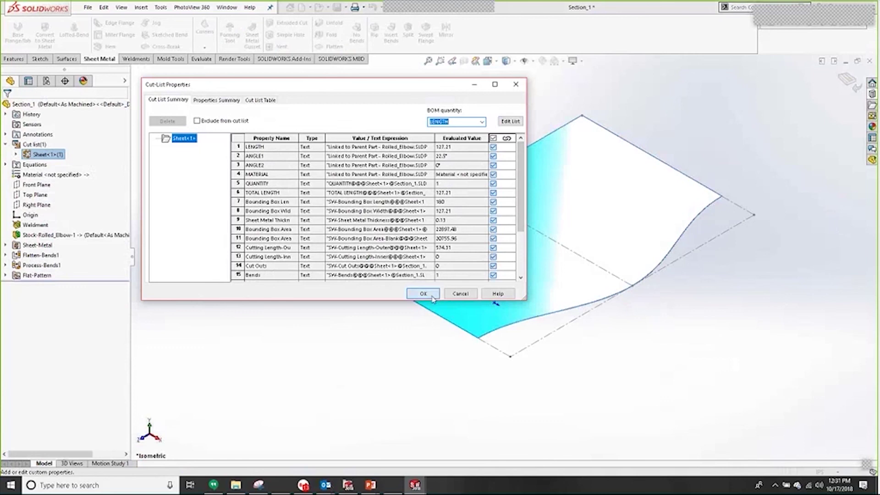
pyautogui.click(389, 197)
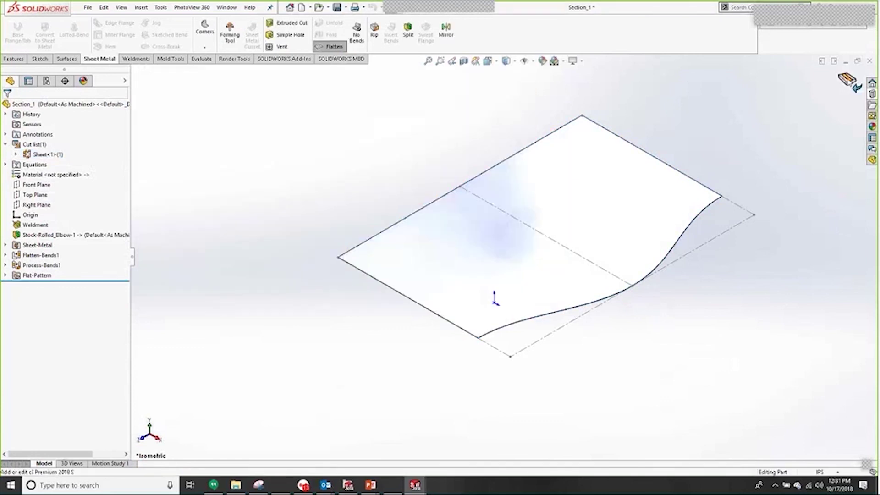
# - Return Section_1 to its rolled state and switch back to the Rolled_Elbow part
pyautogui.click(330, 46)
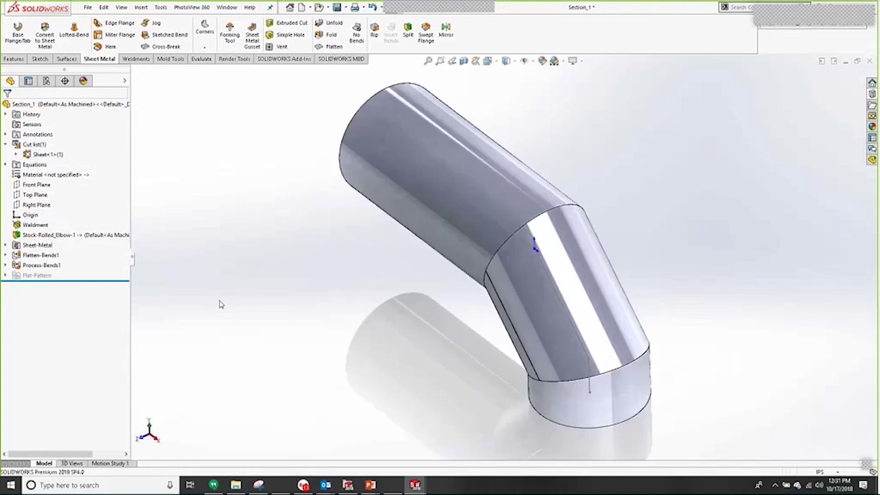
pyautogui.hotkey('ctrl', 'Tab')
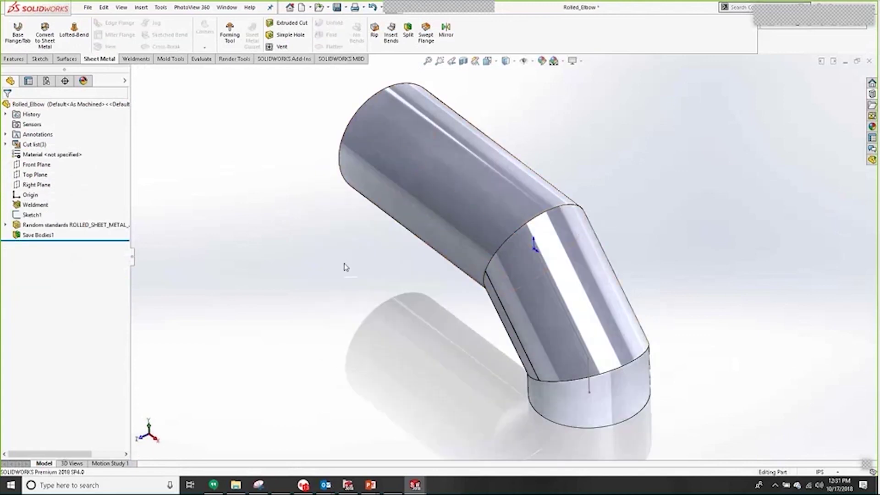
# - Switch to the running PowerPoint slide show and advance to the slide about the converted sheet metal part
pyautogui.hotkey('alt', 'Tab')
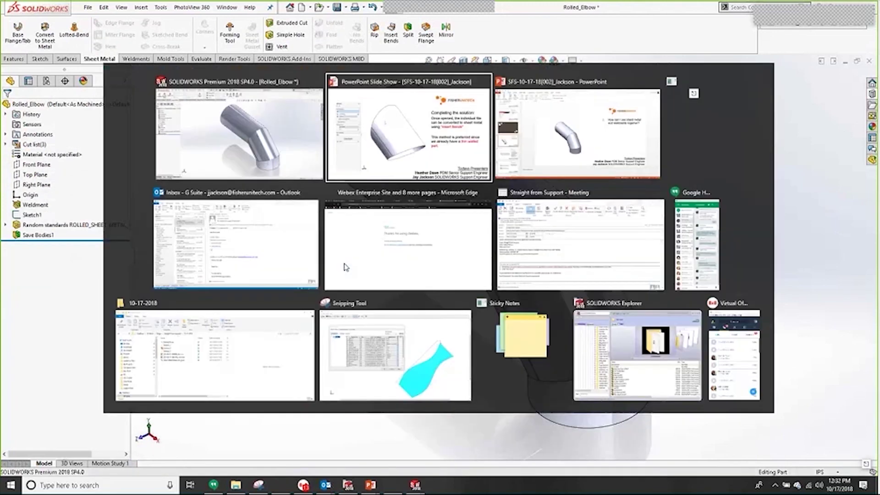
pyautogui.click(572, 264)
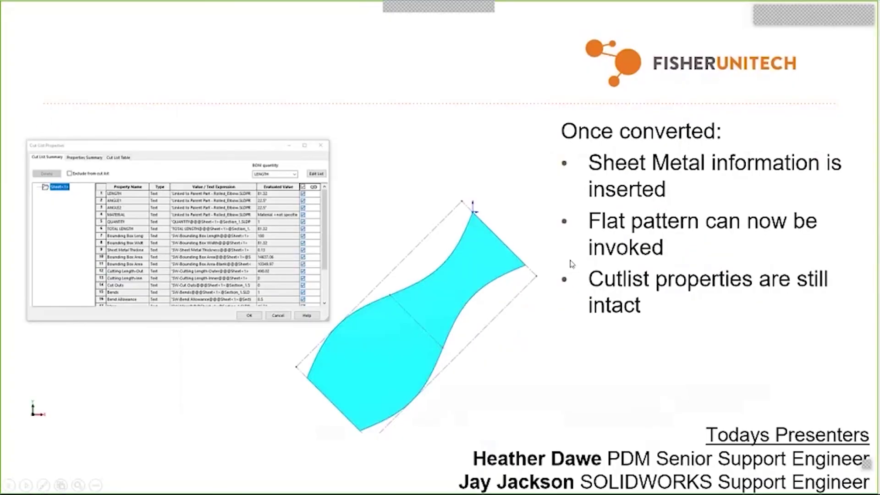